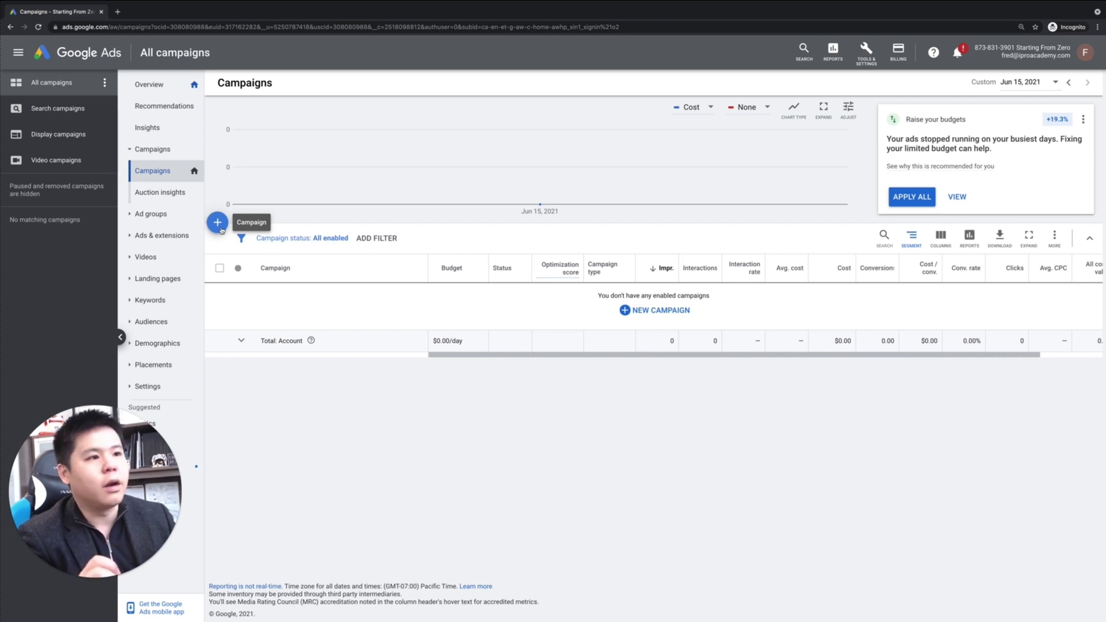
- Start a new Search campaign without goal guidance and continue to its settings
left_click(218, 223)
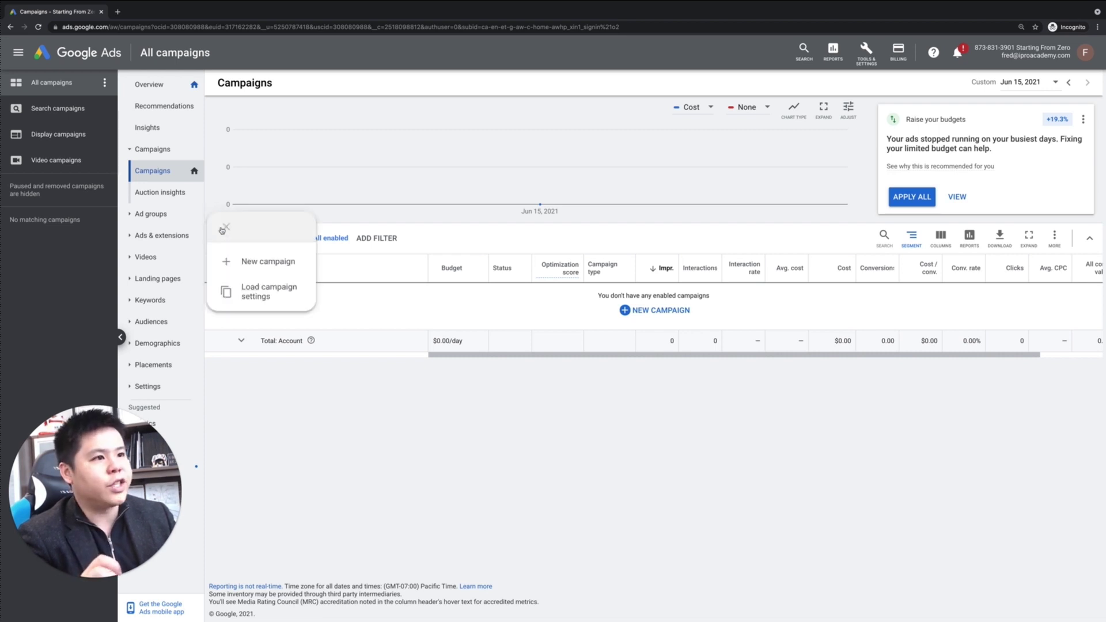
left_click(259, 261)
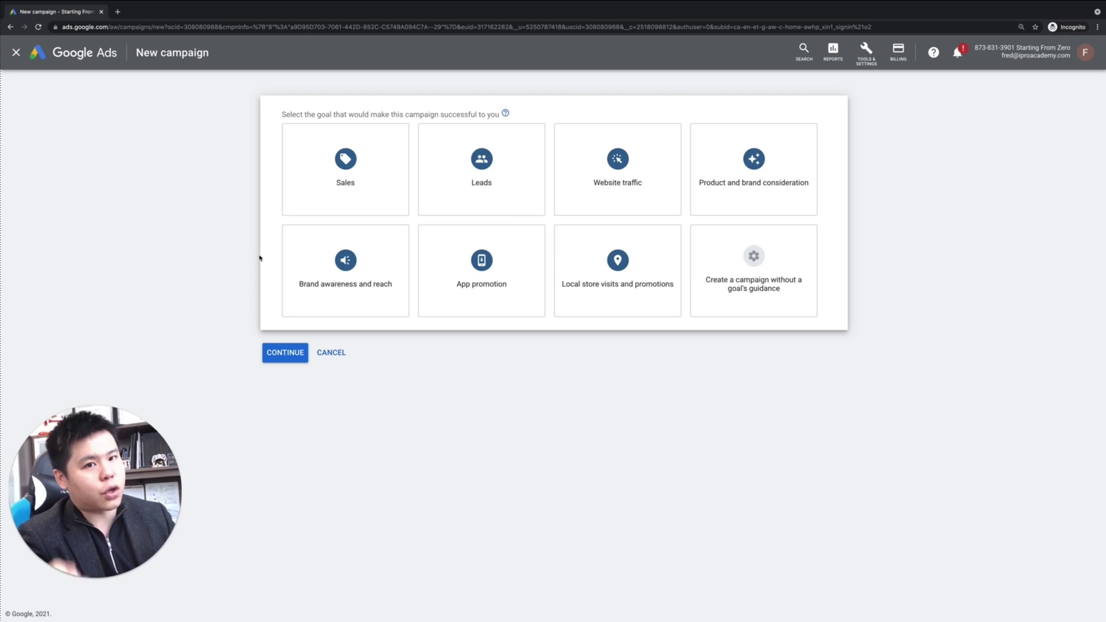
mouse_move(756, 270)
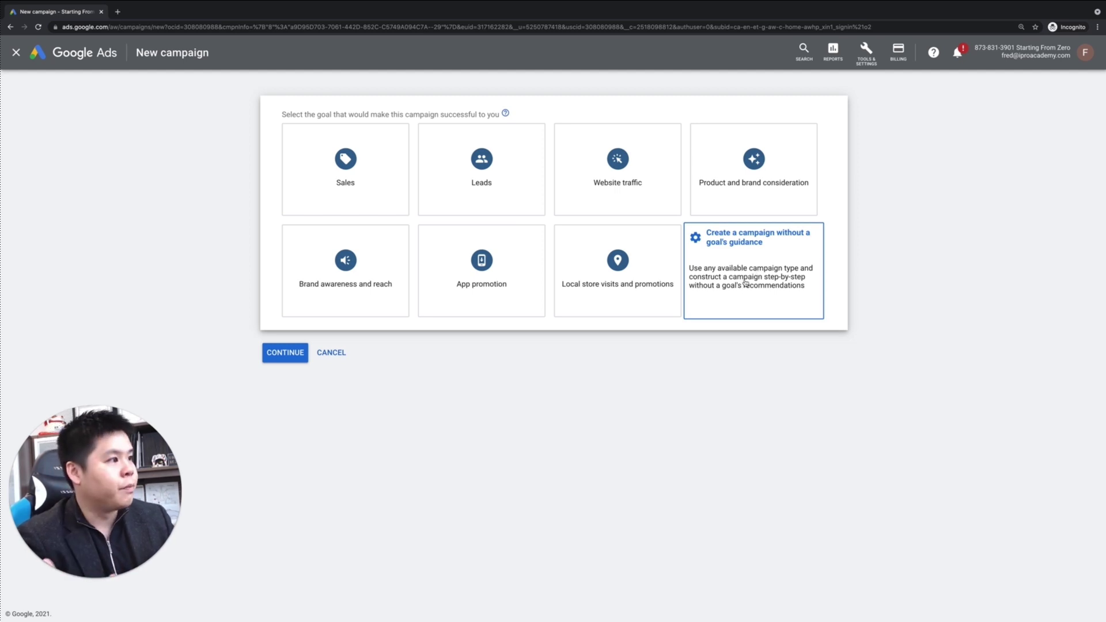
left_click(745, 283)
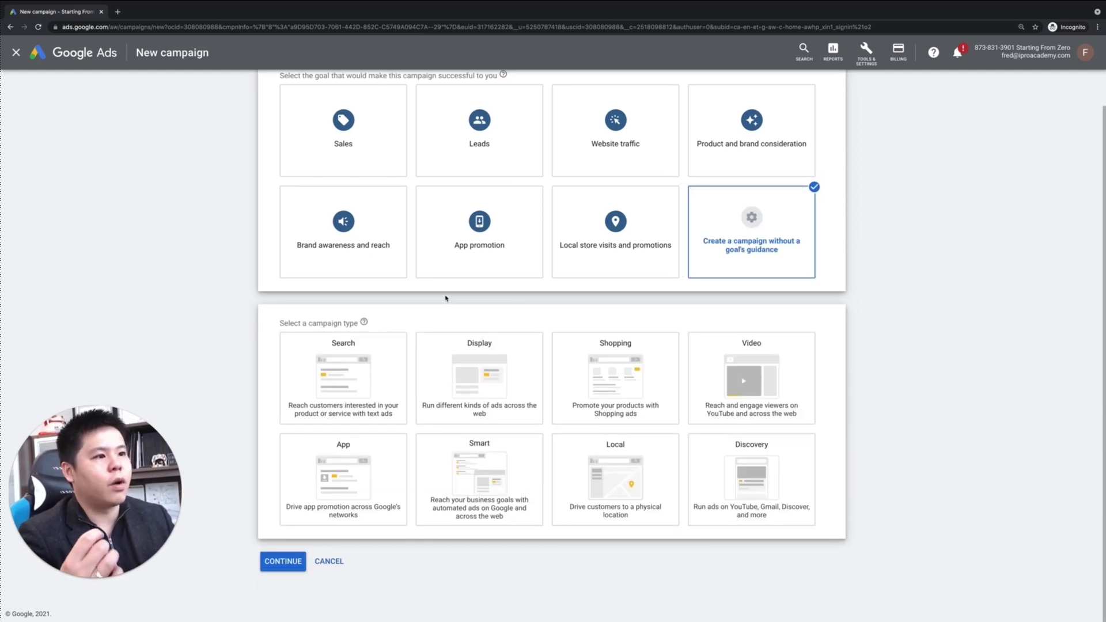
left_click(330, 380)
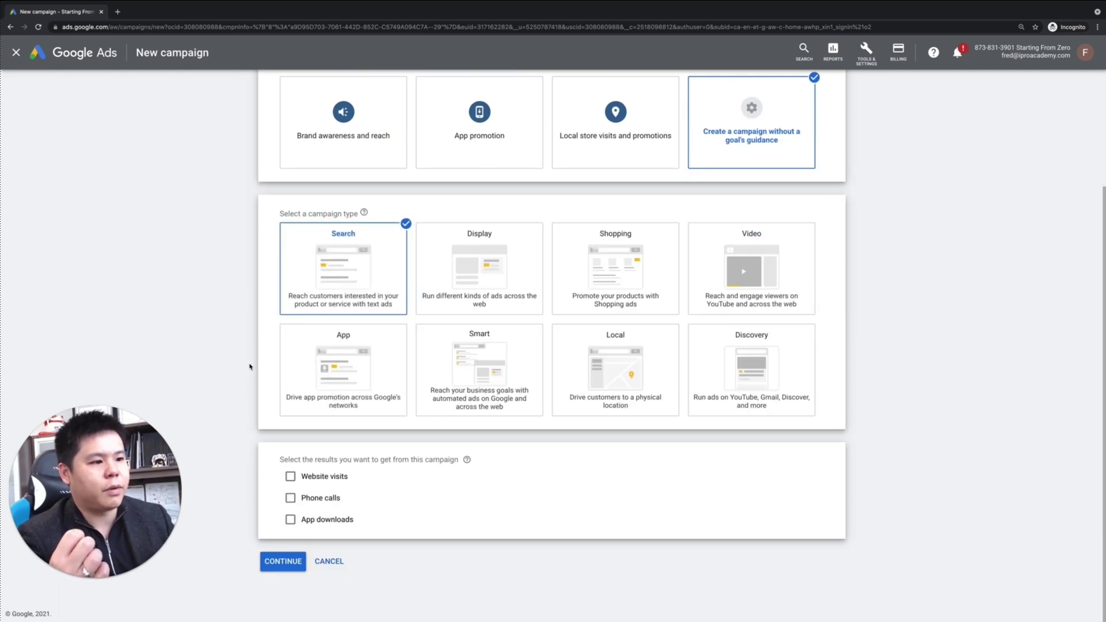
left_click(283, 562)
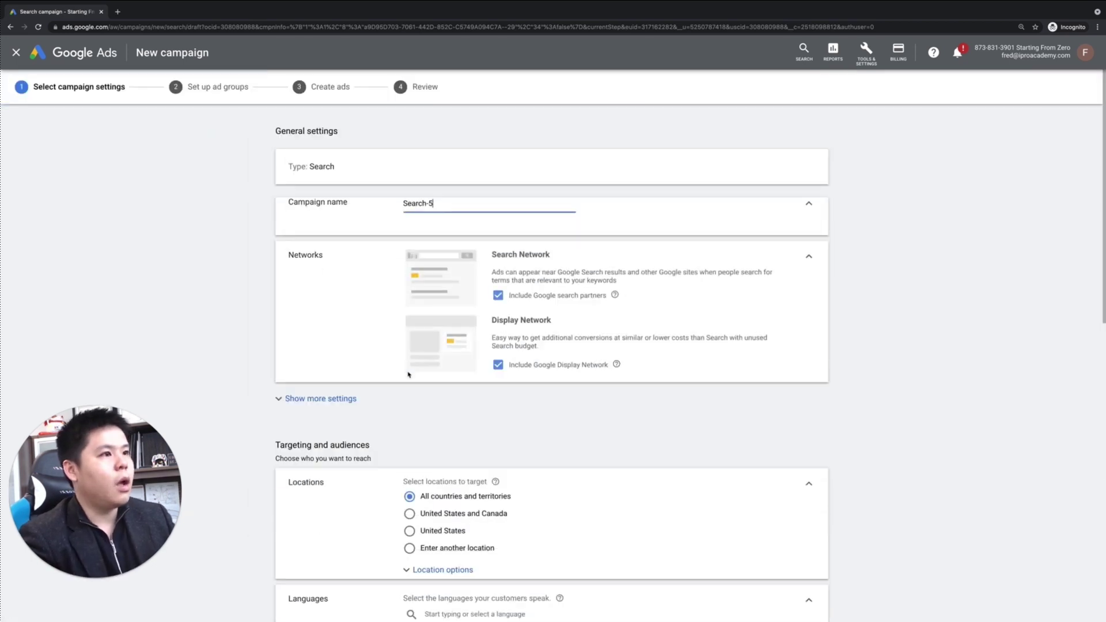
- Name the campaign after the course author plus 'Demo', exclude the Display Network, and expand more settings
double_click(433, 213)
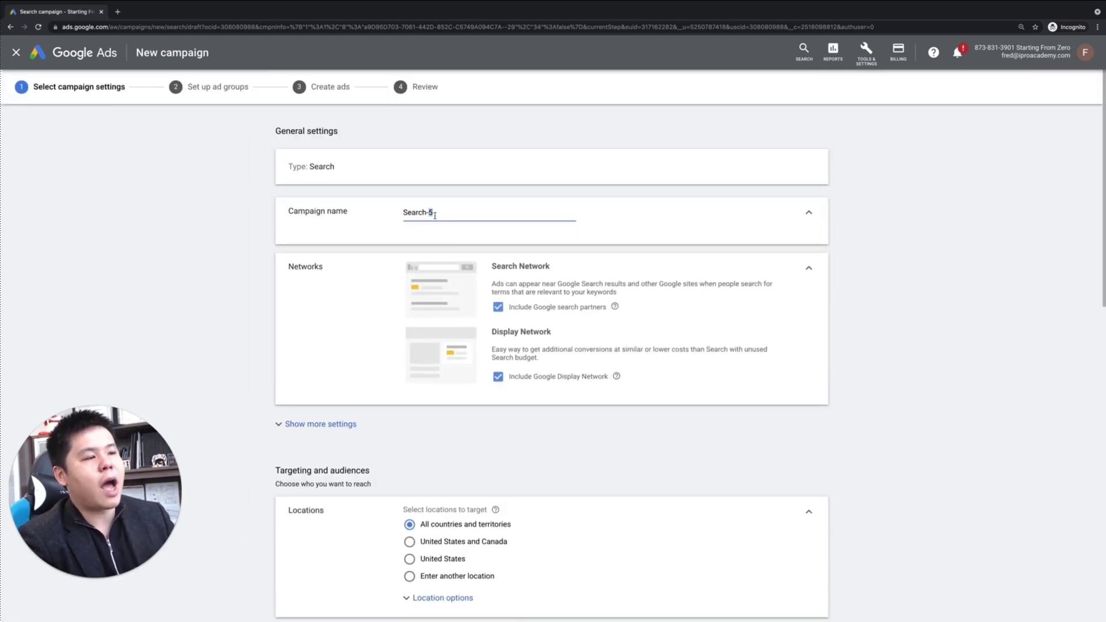
triple_click(435, 215)
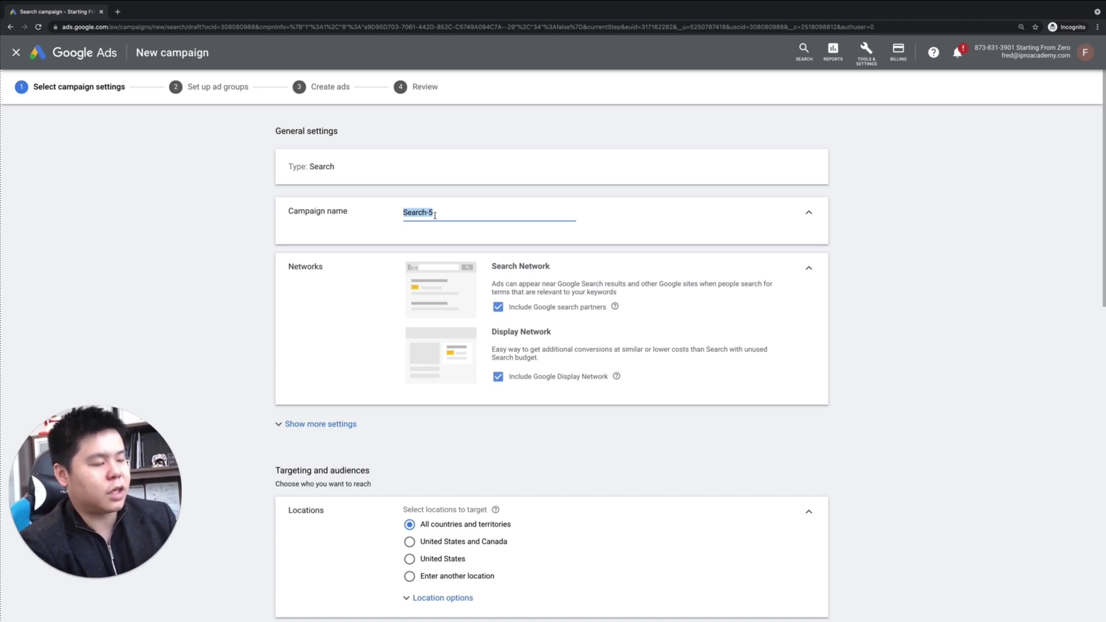
type("Fred Lam Demo")
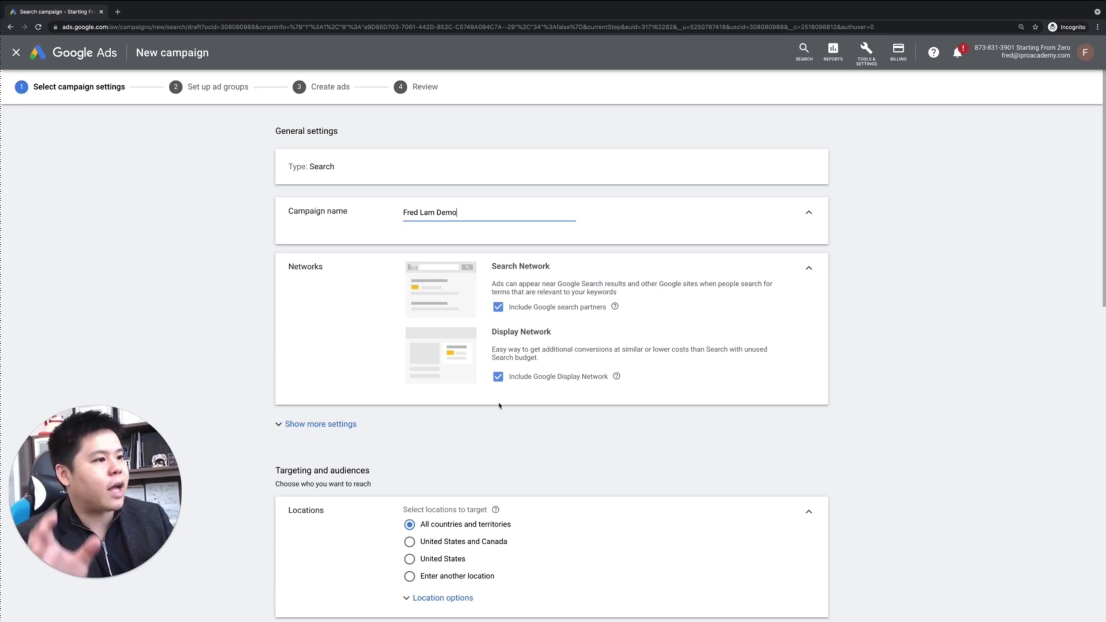
left_click(497, 378)
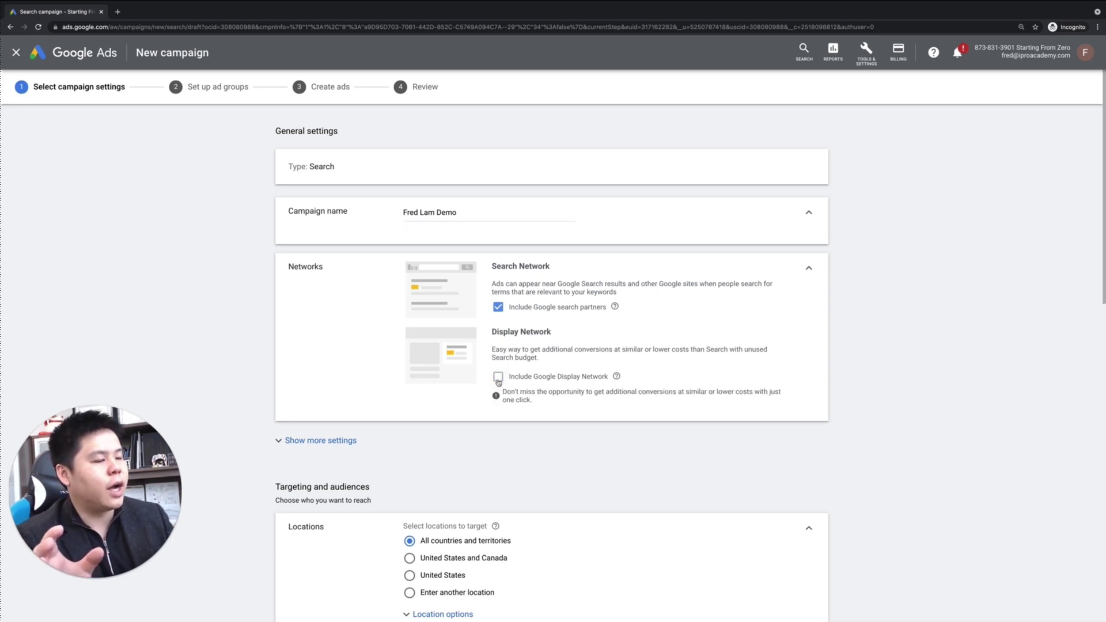
left_click(324, 442)
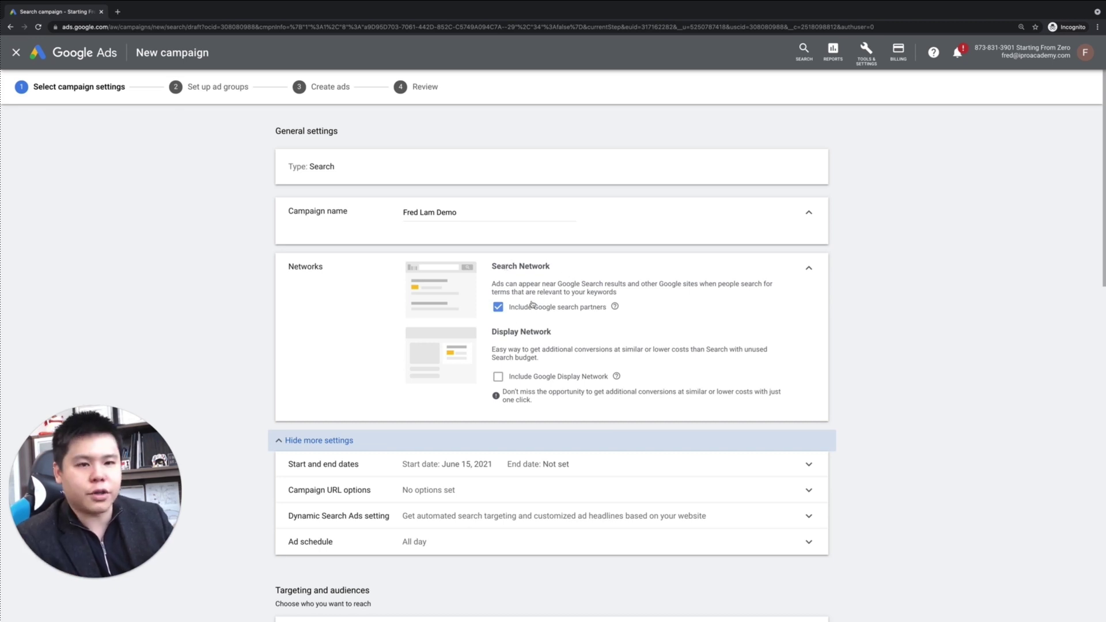
- Set the campaign's location targeting to the United States only
scroll(531, 305, "down", 4)
scroll(531, 305, "down", 2)
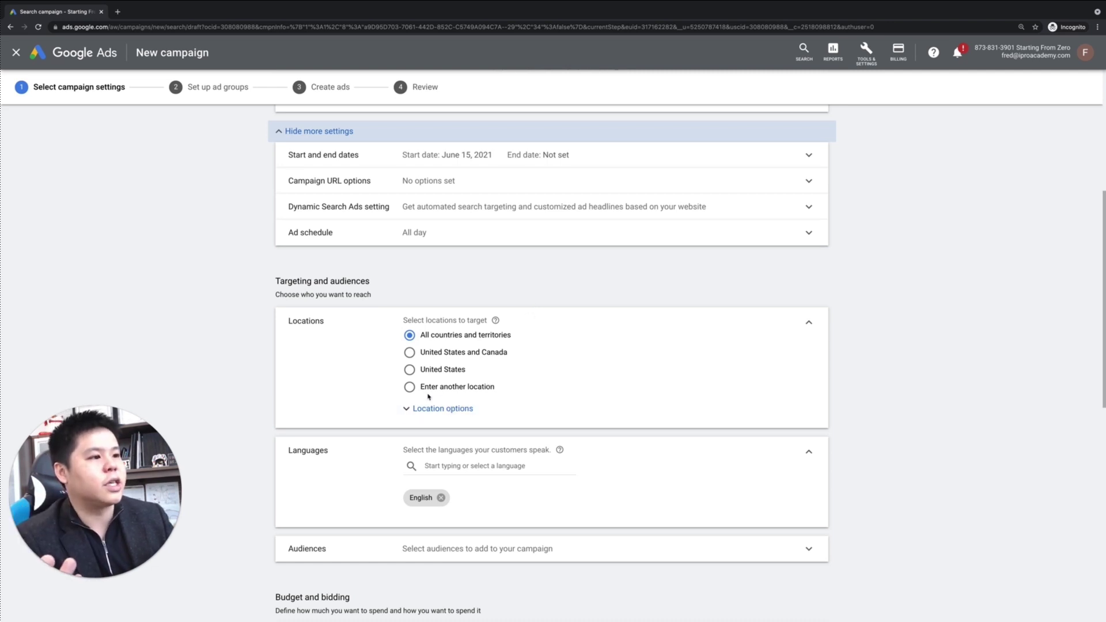
left_click(409, 387)
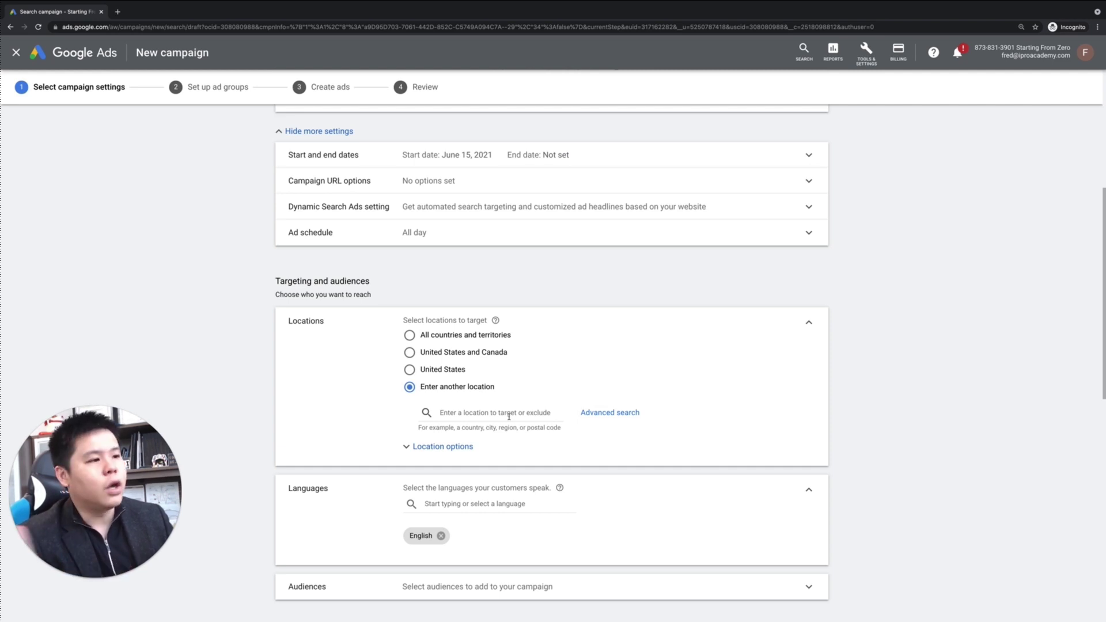
left_click(459, 371)
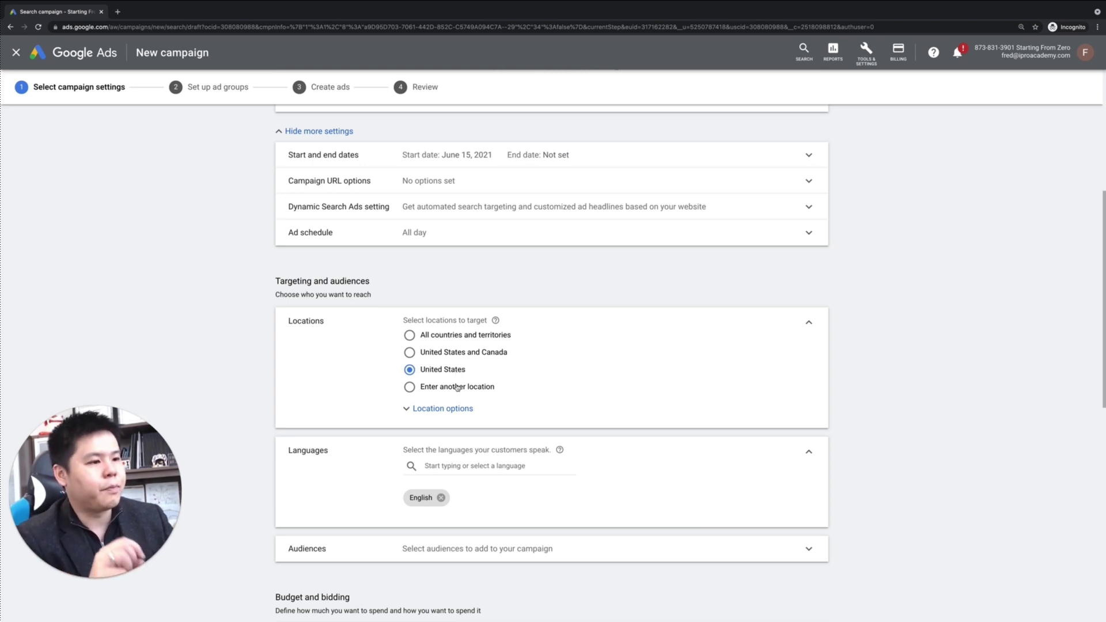
scroll(375, 403, "down", 2)
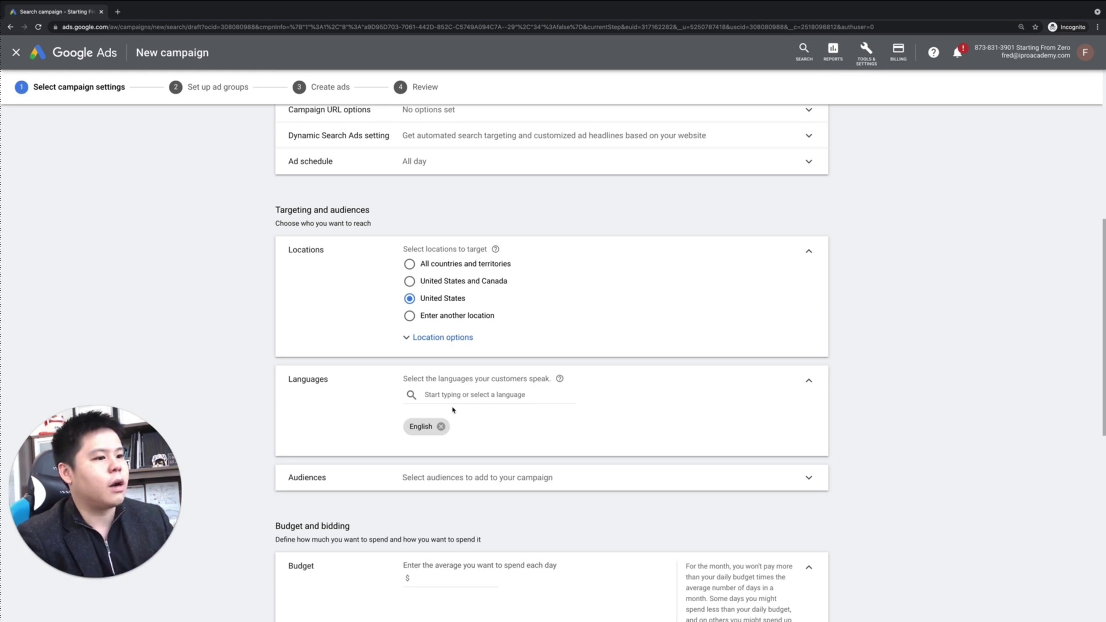
scroll(452, 410, "down", 3)
- Enter 20.00 as the campaign's average daily budget
left_click(449, 382)
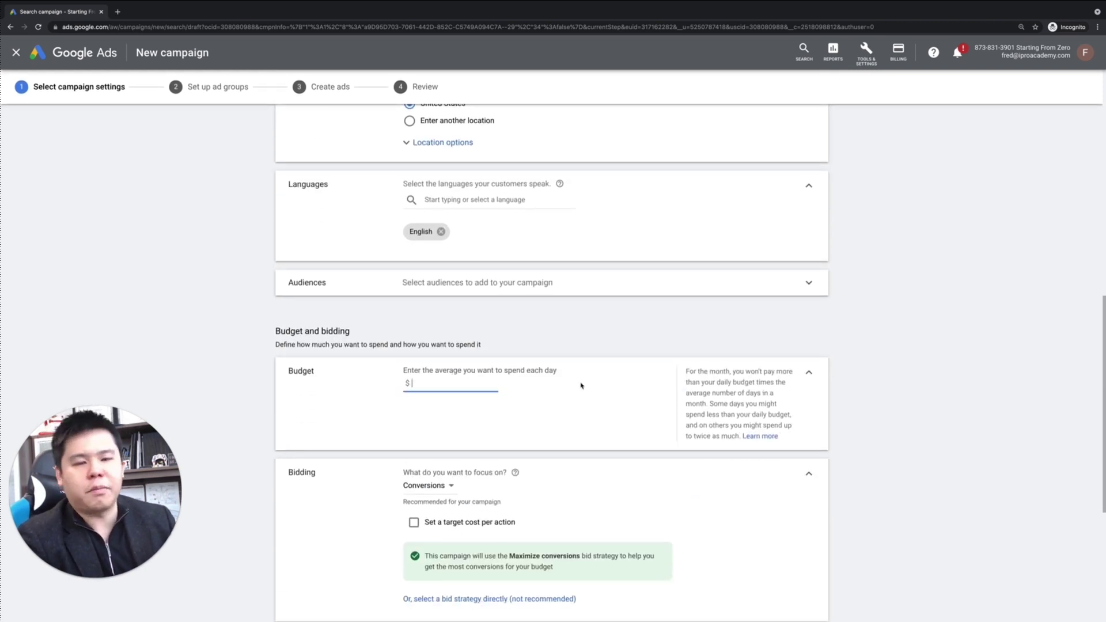
type("20.00")
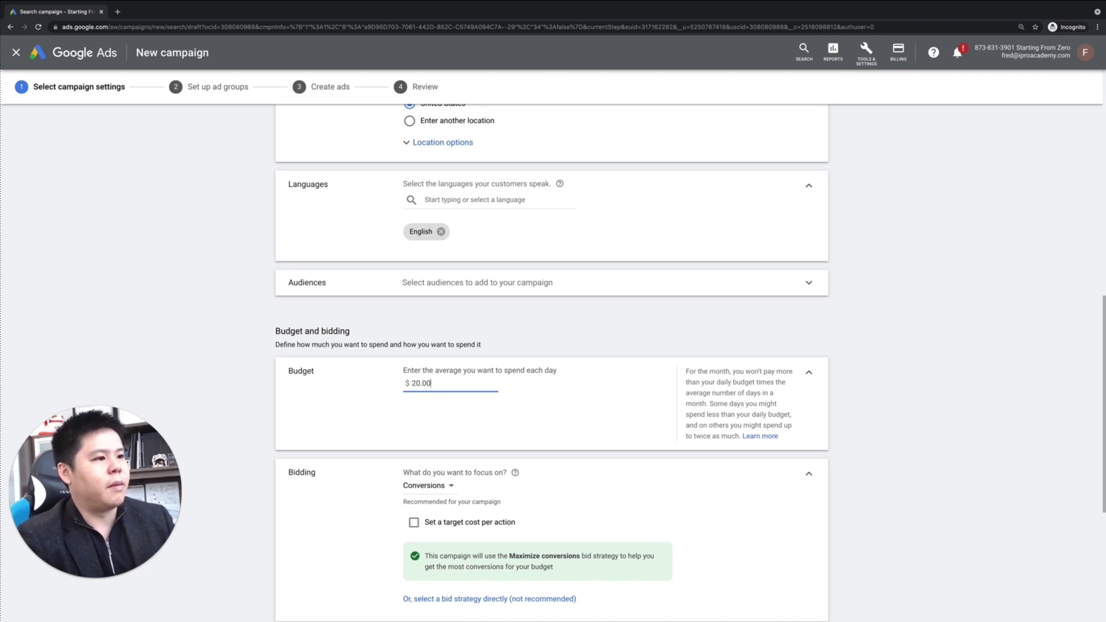
left_click(610, 402)
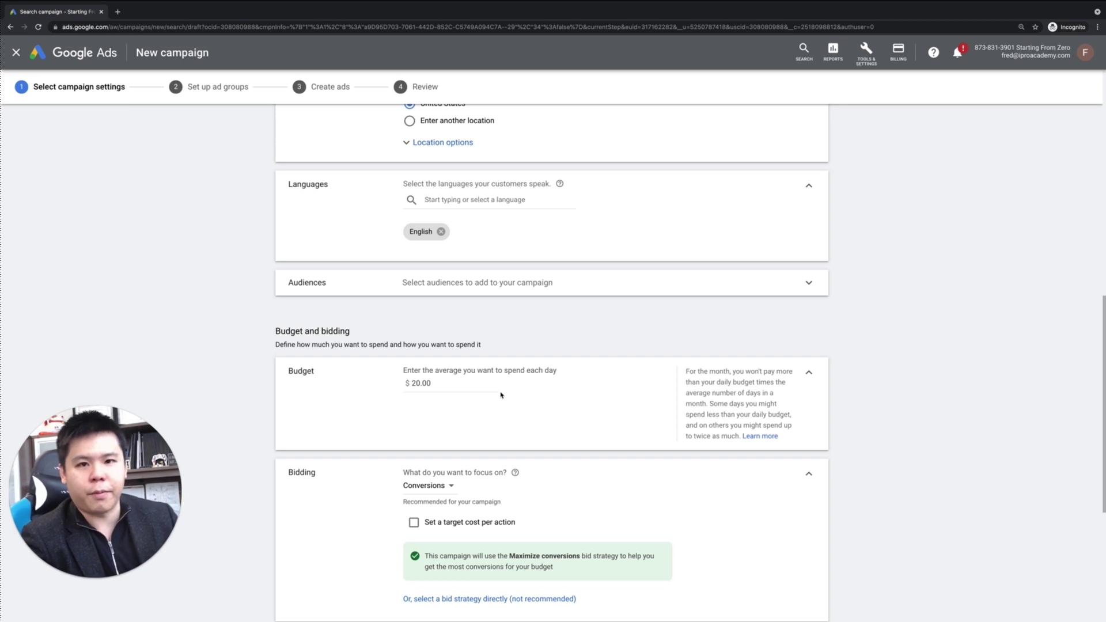
scroll(500, 394, "down", 2)
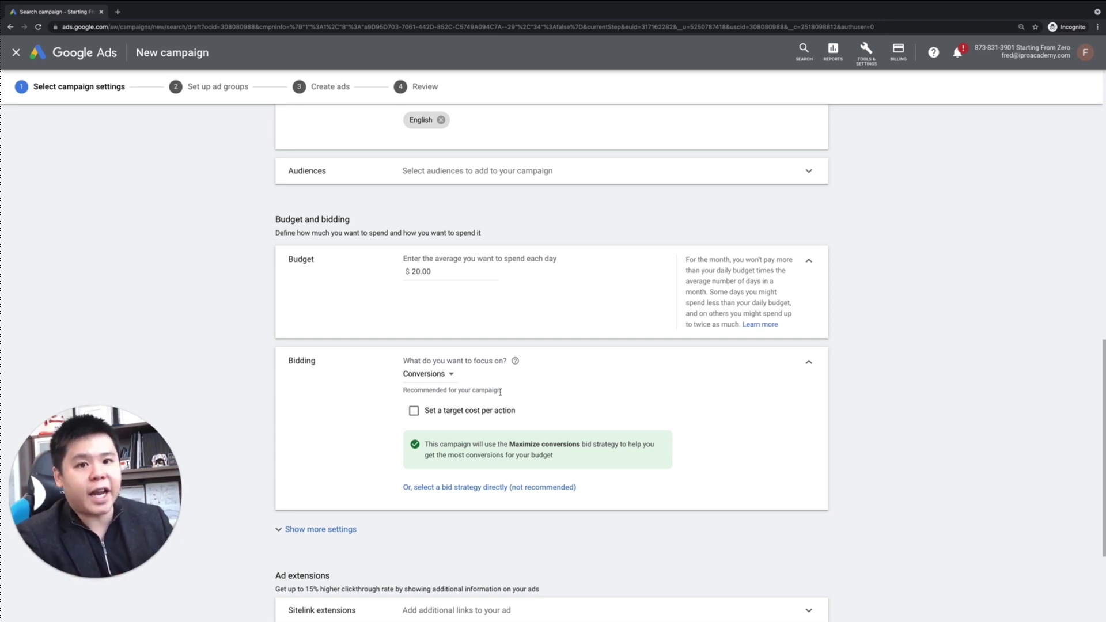
- Keep Conversions as the bidding focus and pick Manual CPC as the bid strategy
left_click(443, 374)
left_click(577, 391)
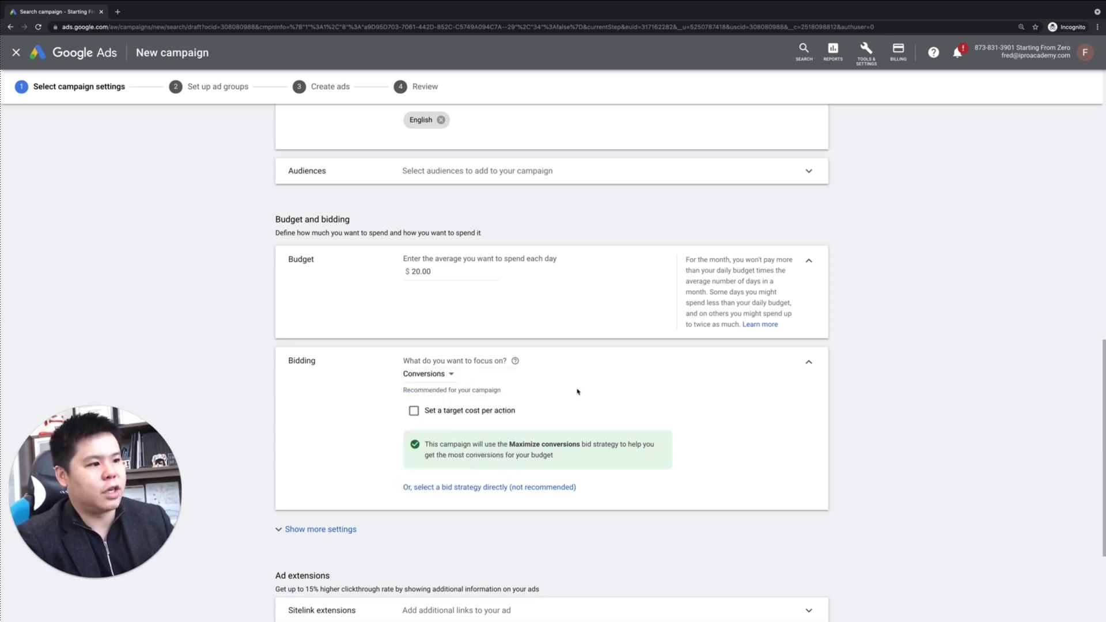
left_click(514, 488)
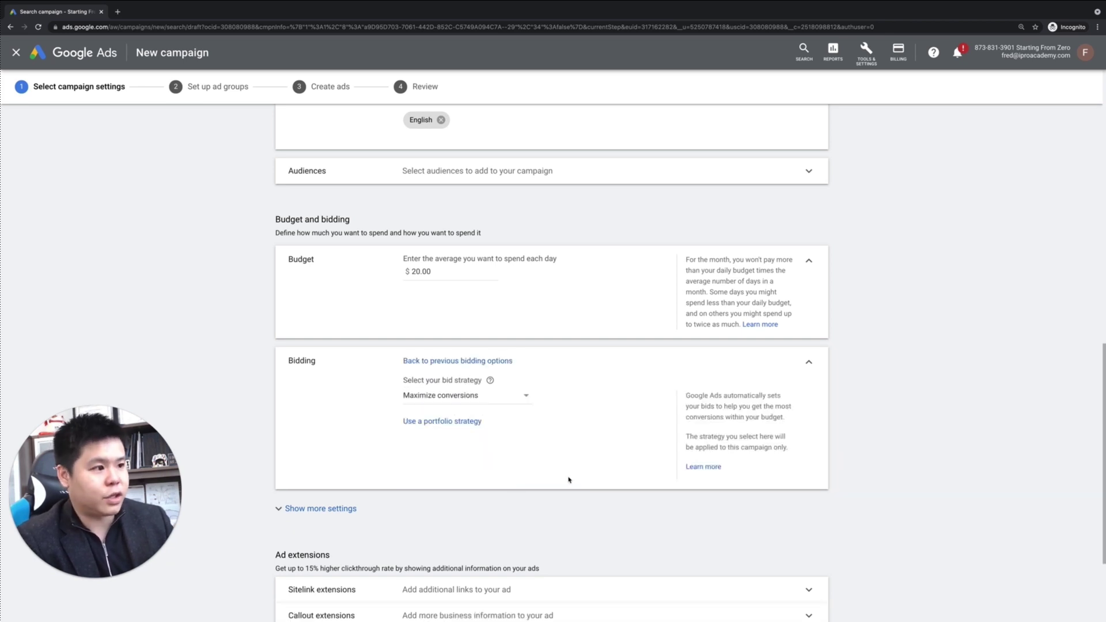
left_click(512, 398)
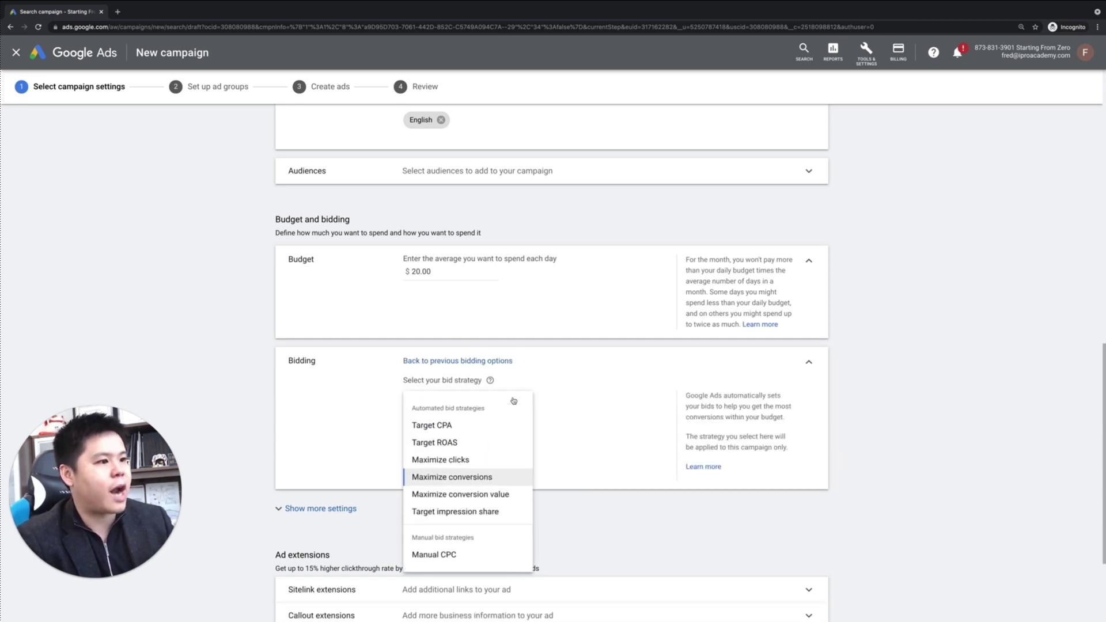
left_click(462, 555)
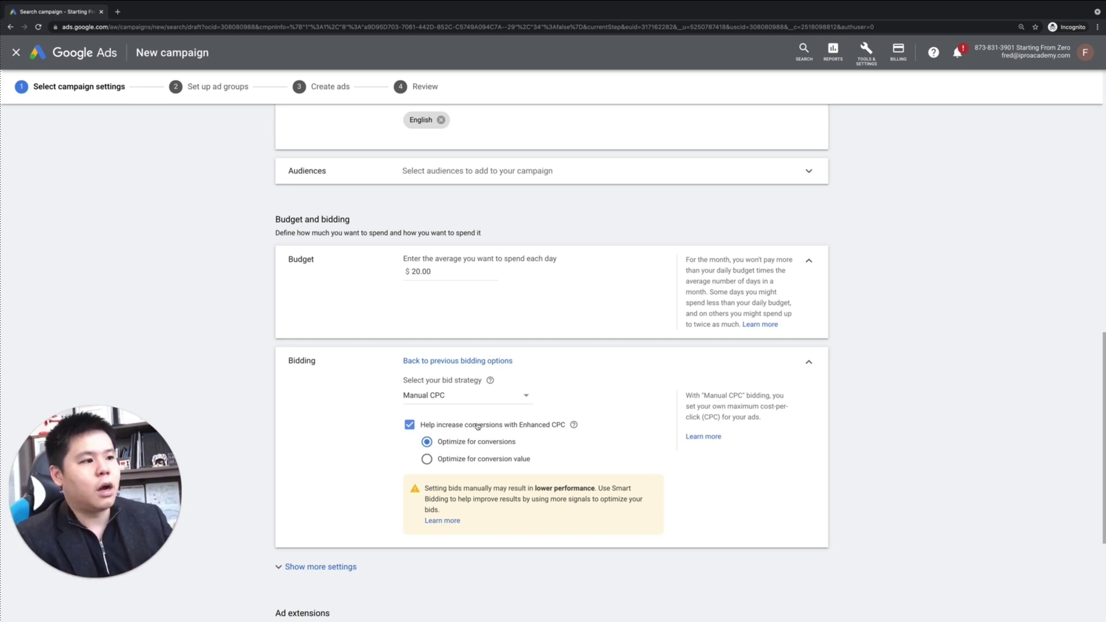
- Review the Conversions and Ad rotation settings, then save the campaign settings and continue
scroll(461, 421, "down", 3)
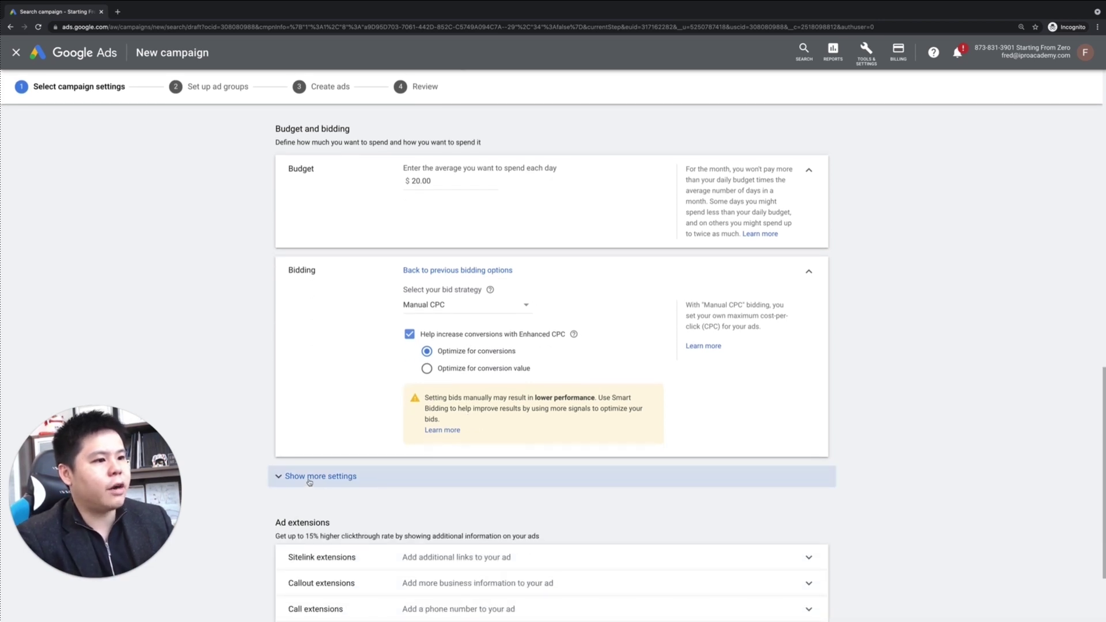
left_click(310, 482)
scroll(415, 490, "down", 2)
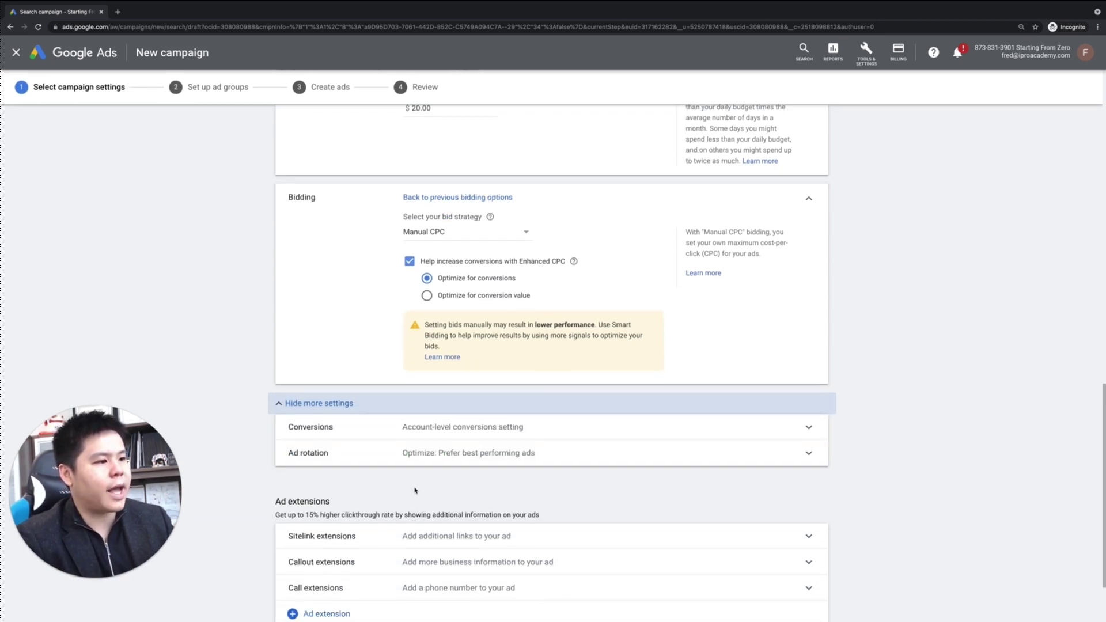
scroll(431, 461, "down", 1)
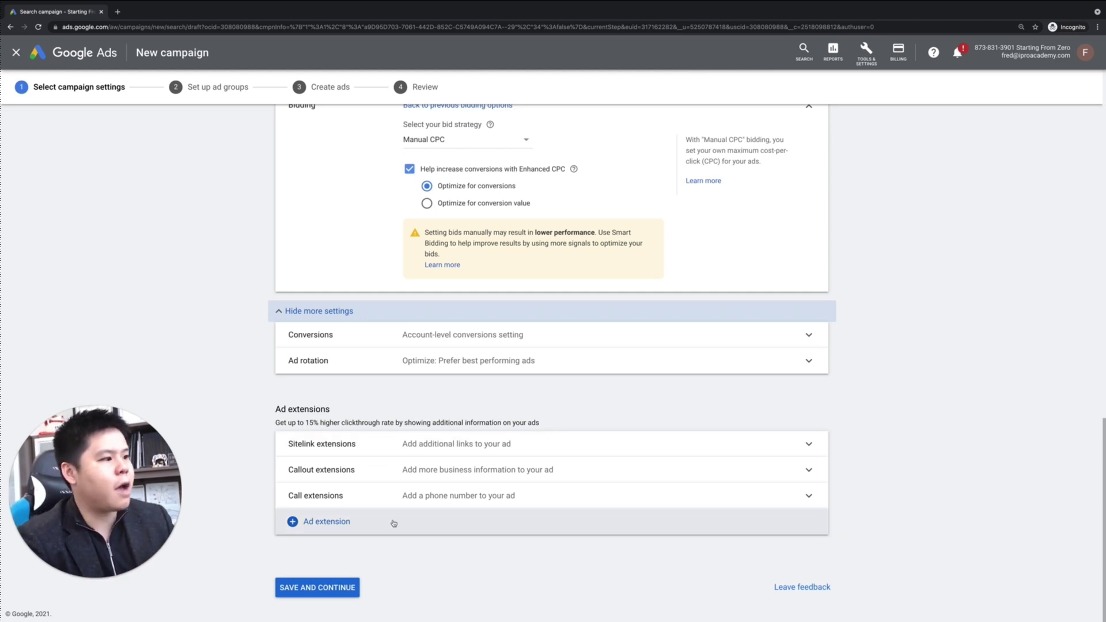
left_click(341, 588)
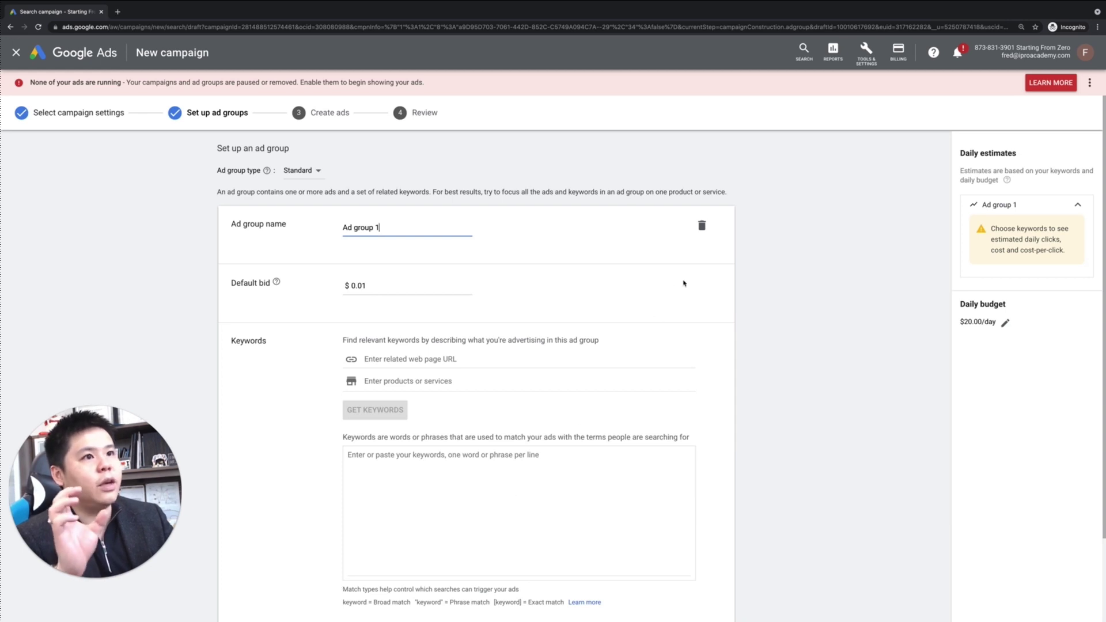
- Dismiss the pink 'None of your ads are running' banner from its three-dot menu
left_click(1088, 82)
left_click(1072, 87)
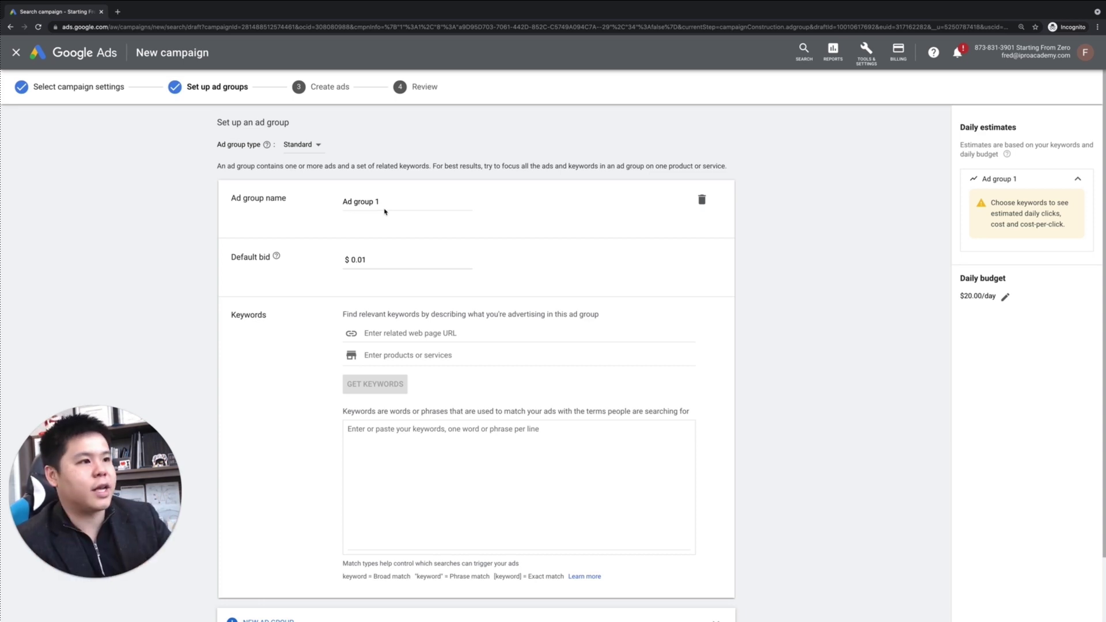
- Name the ad group after the course author and set its default bid to 1.00
triple_click(380, 202)
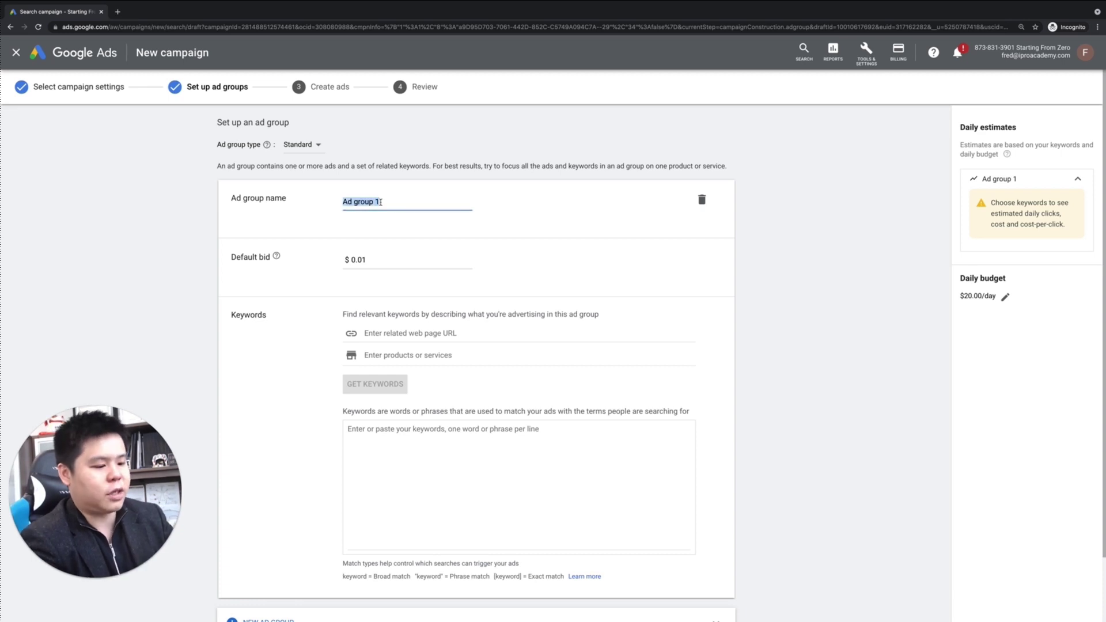
type("Fred Lam")
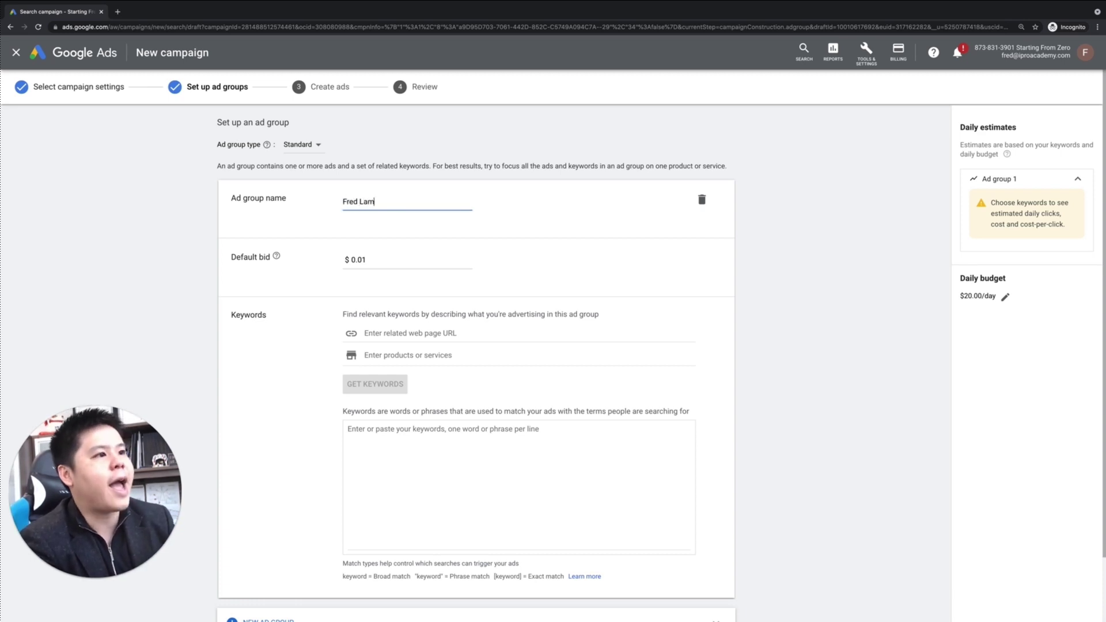
left_click(390, 260)
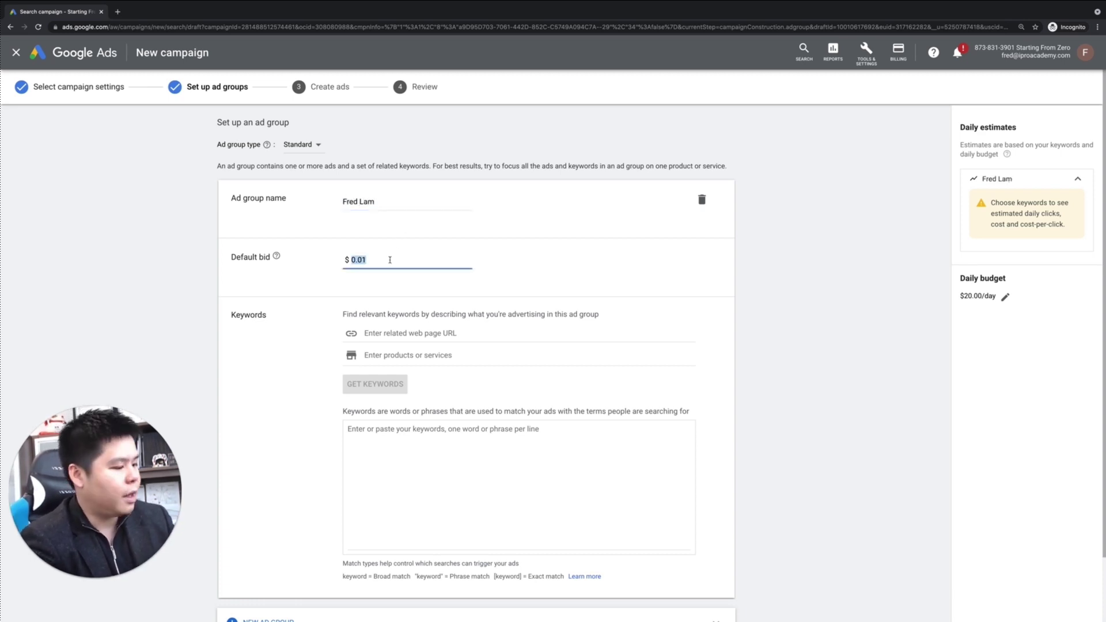
type("1.00")
left_click(554, 279)
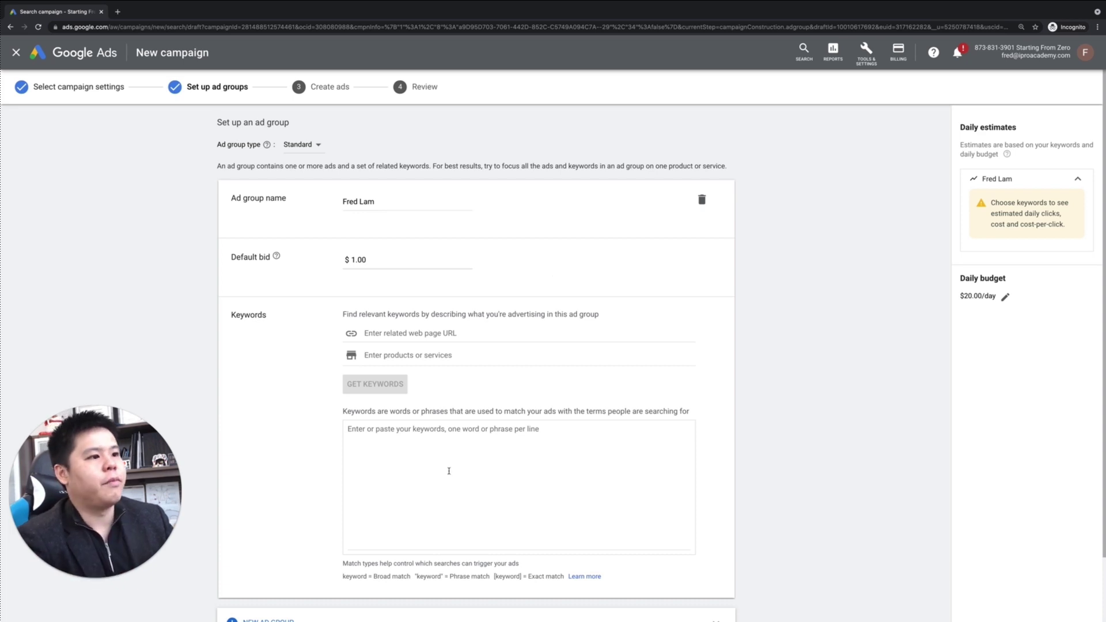
- Add the author's name as exact-match [brackets] and phrase-match "quotes" keywords, then save
left_click(447, 469)
scroll(294, 429, "down", 1)
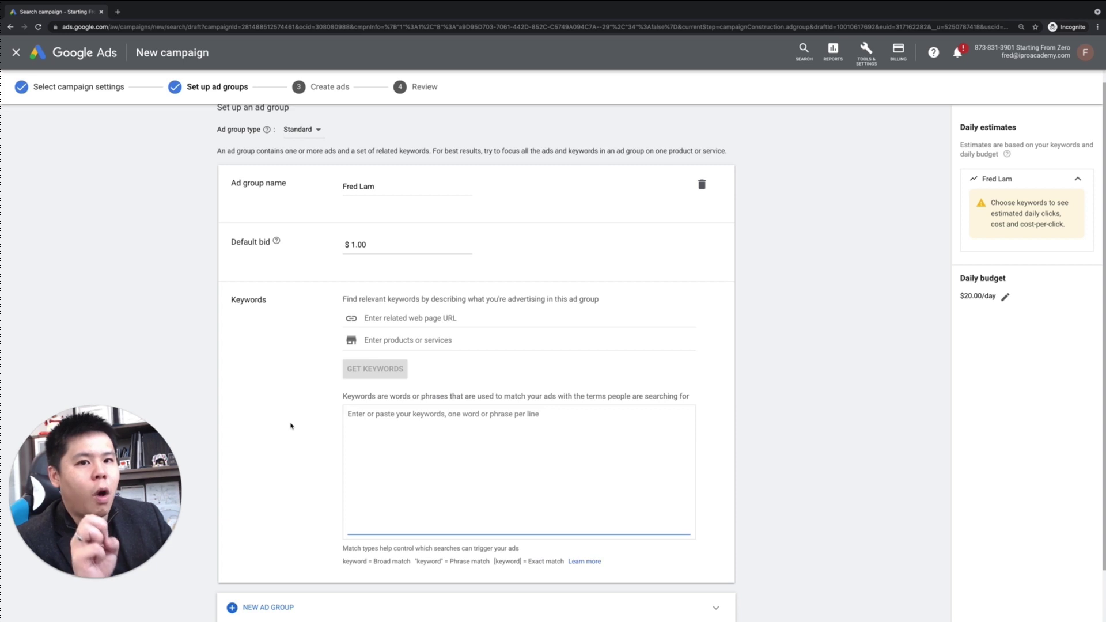
type("fred lam")
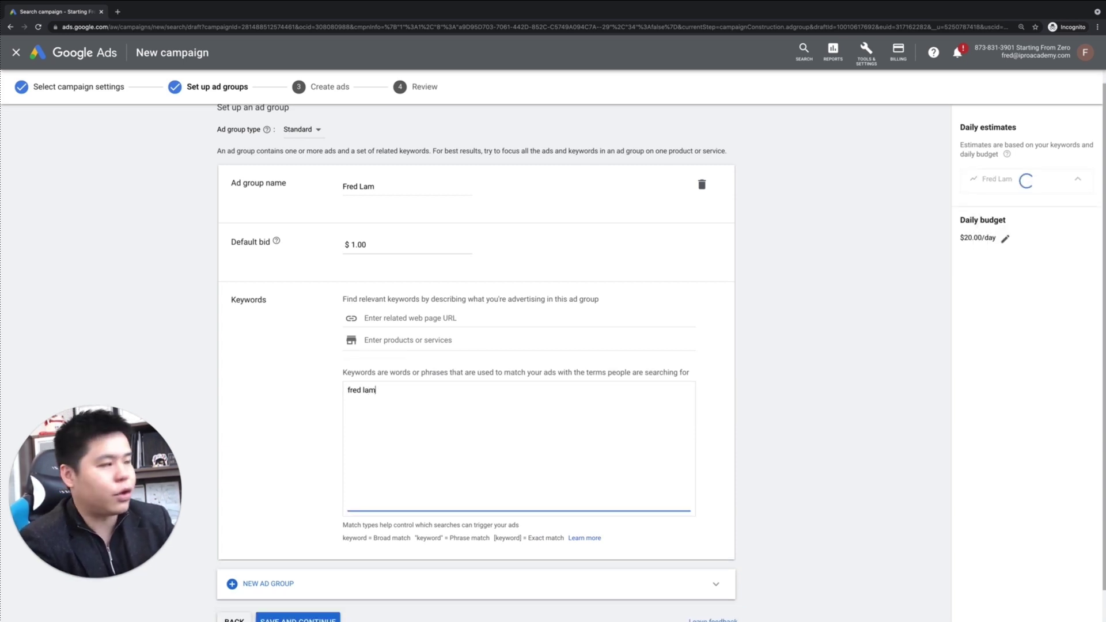
key("ctrl+a")
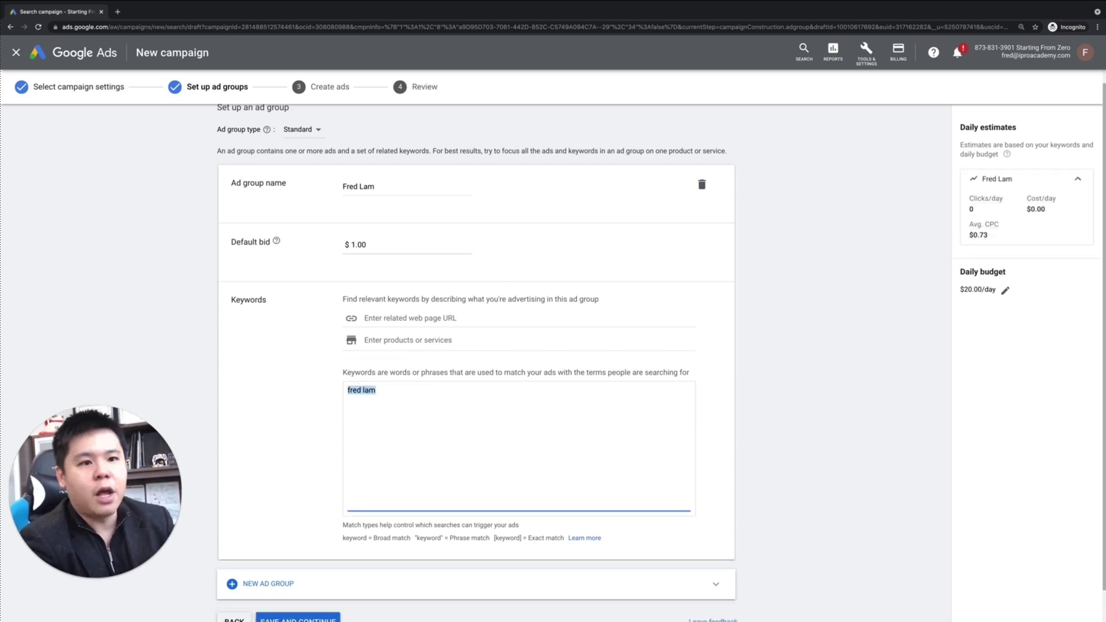
type("[fred lam]")
key("Return")
type("\"fred lam")
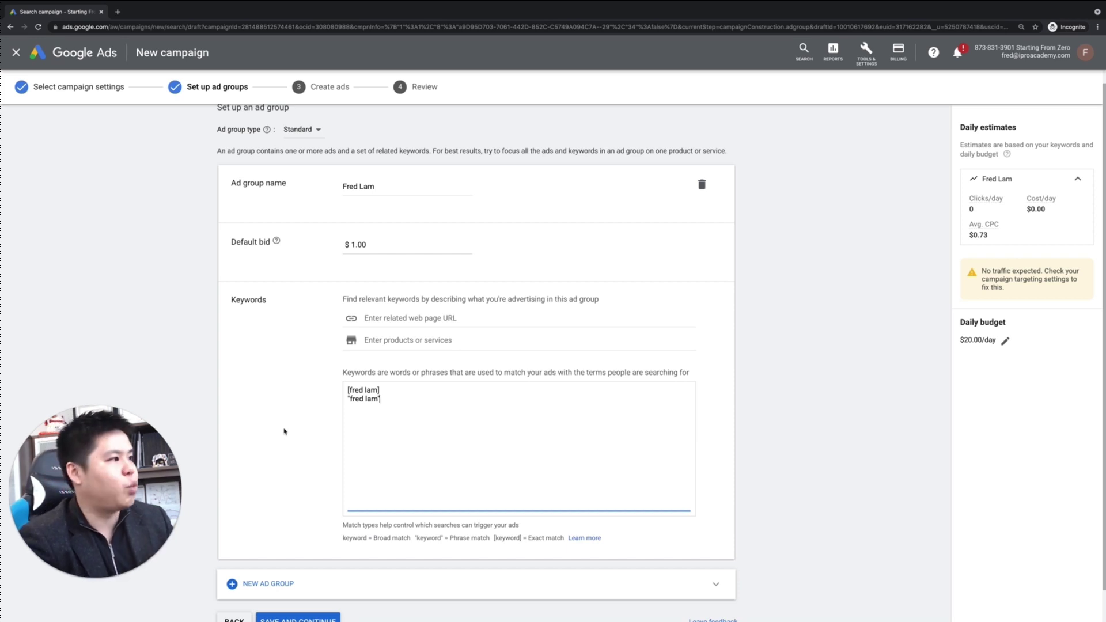
scroll(264, 436, "down", 1)
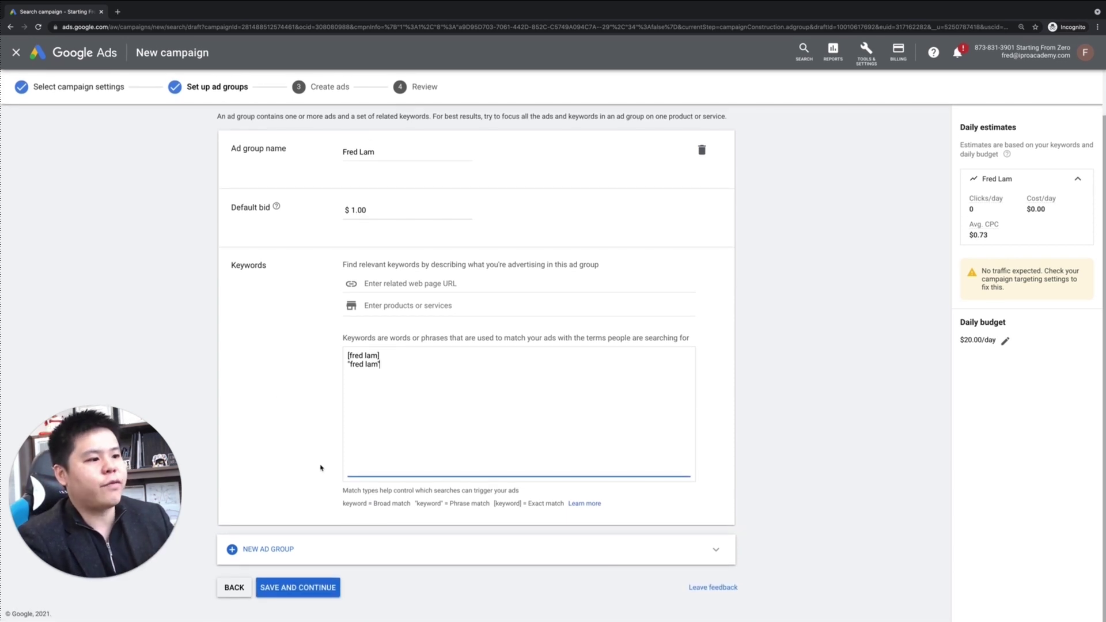
left_click(311, 585)
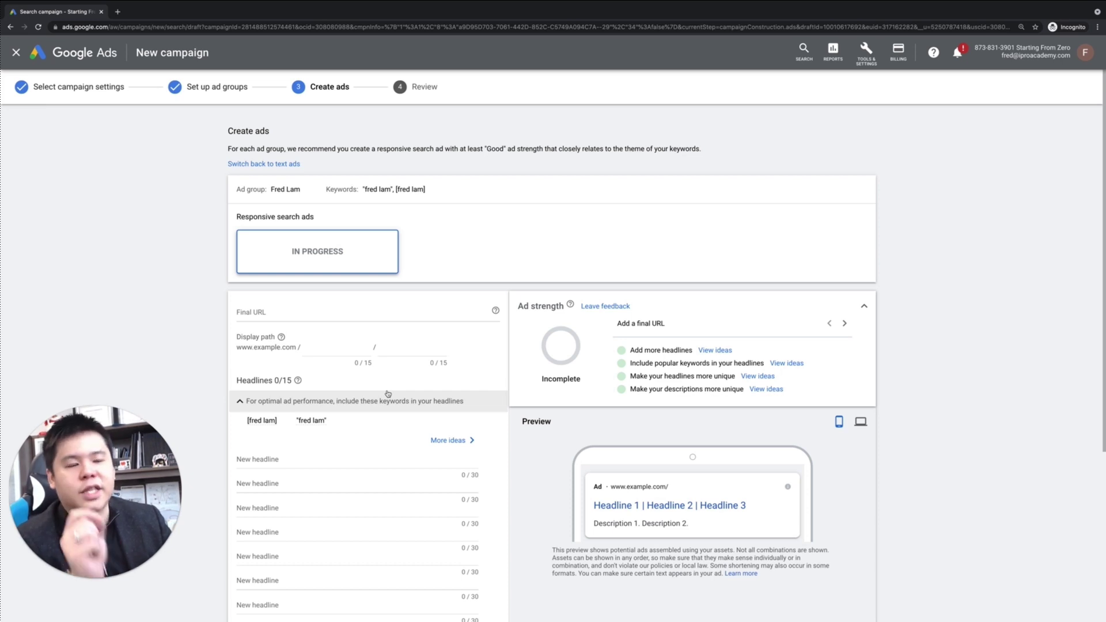
- Scroll down to the new ad's Final URL and headline fields
scroll(346, 414, "down", 1)
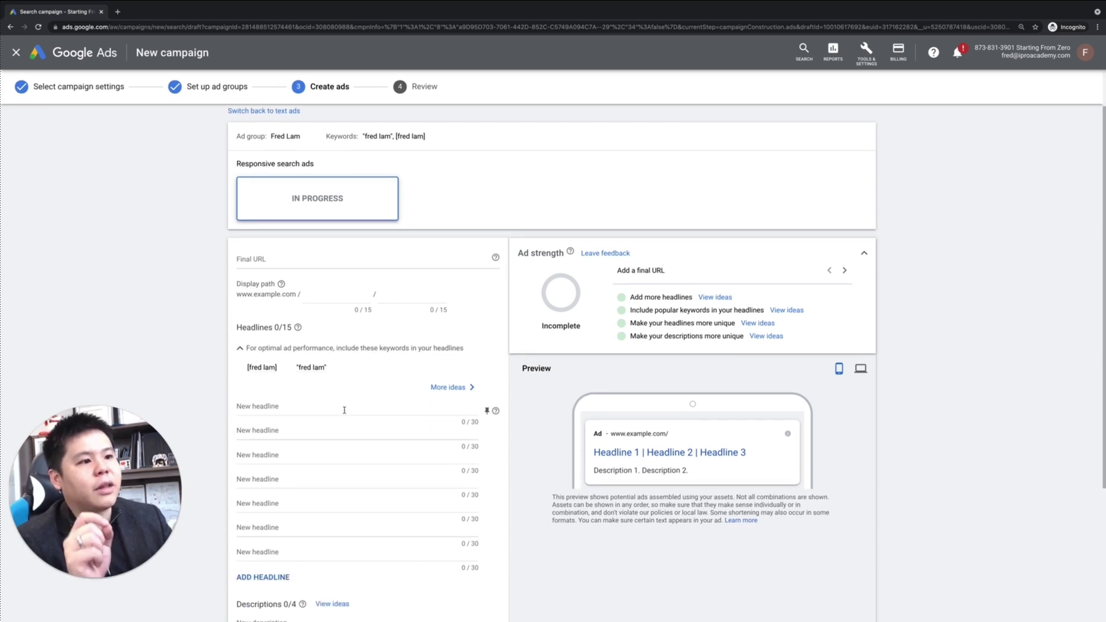
scroll(344, 410, "down", 1)
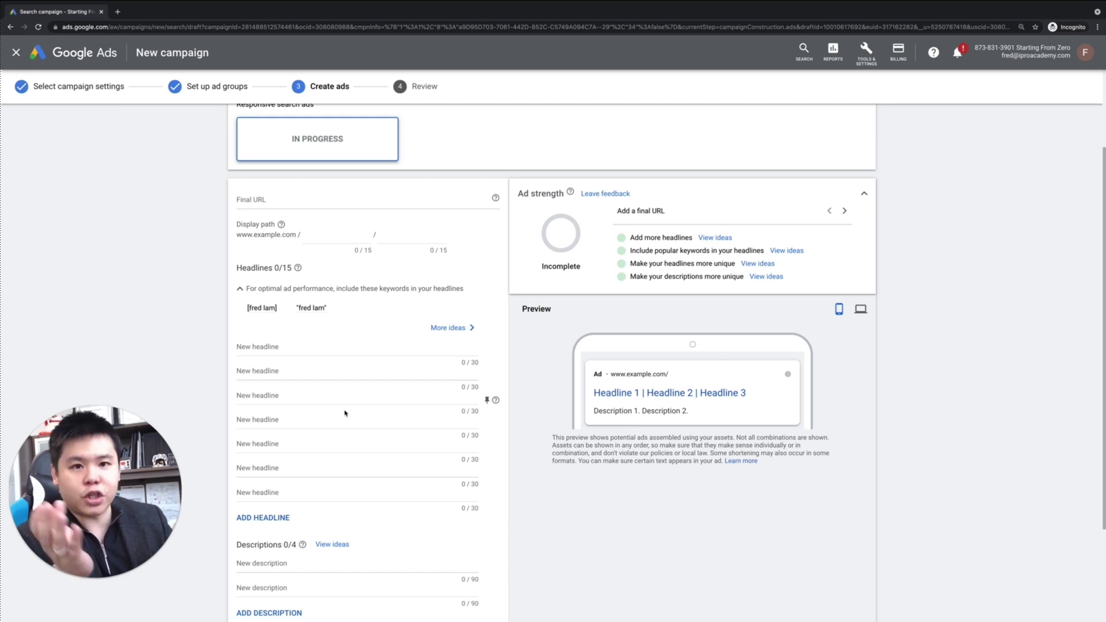
- Enter the author's website as final URL, a free-learning first headline, and 'Get Your Free Access'
left_click(291, 203)
type("www.fredlam.com")
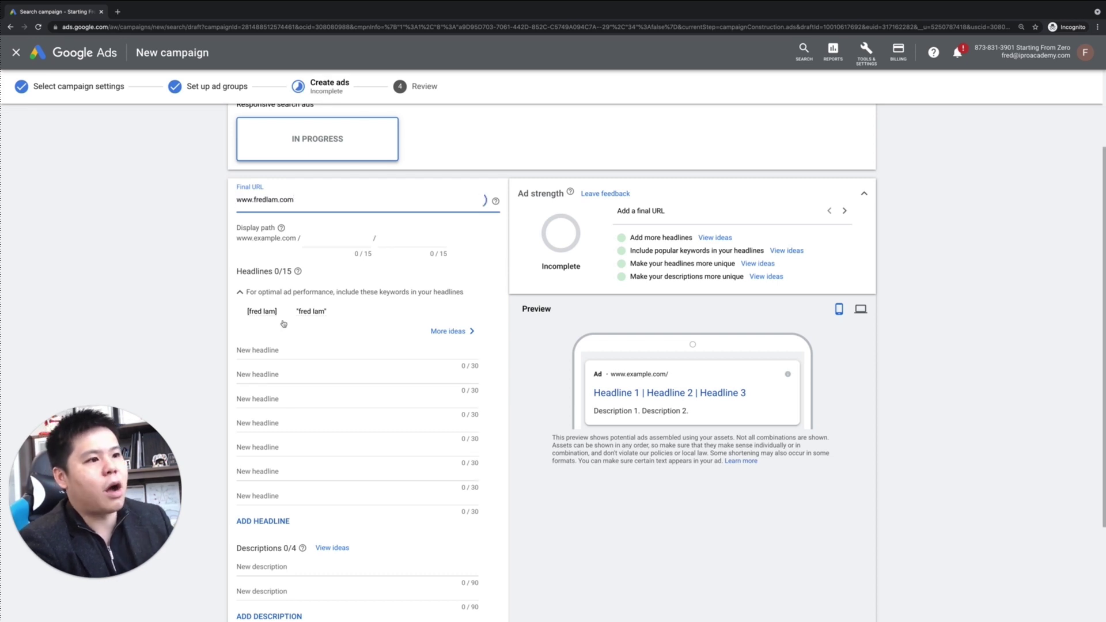
left_click(324, 348)
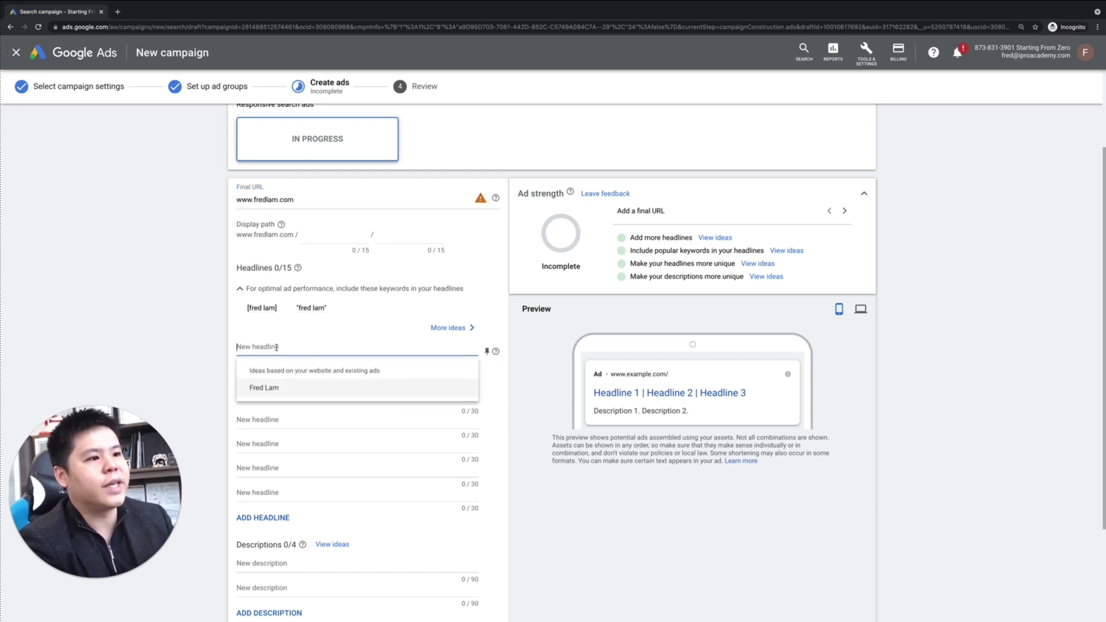
type("Learn Fr")
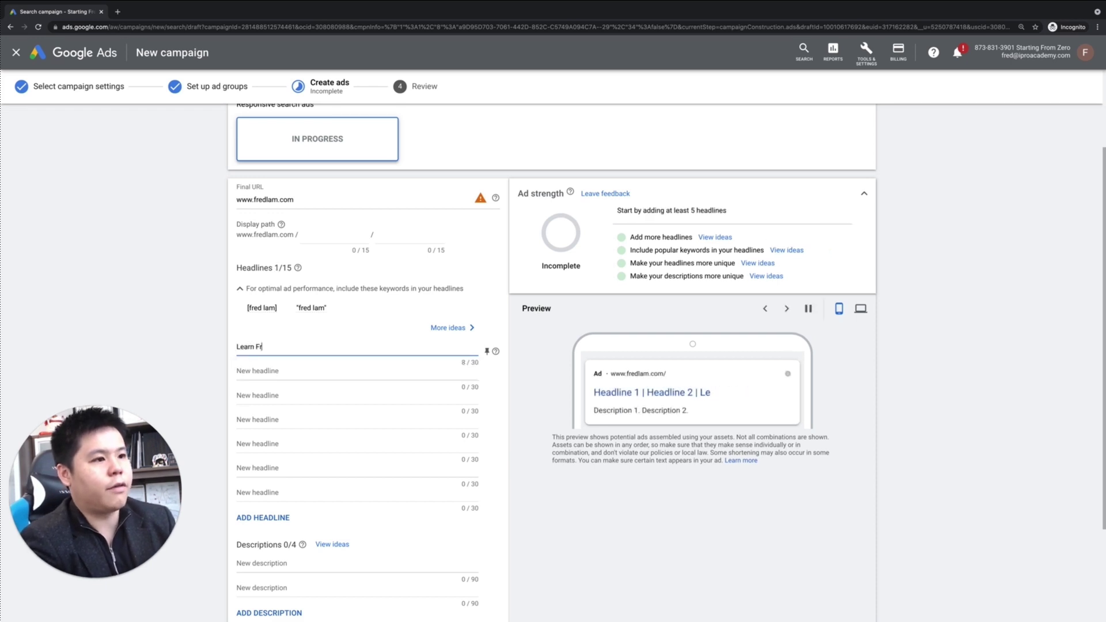
type("om Fred Lam For Free")
left_click(288, 370)
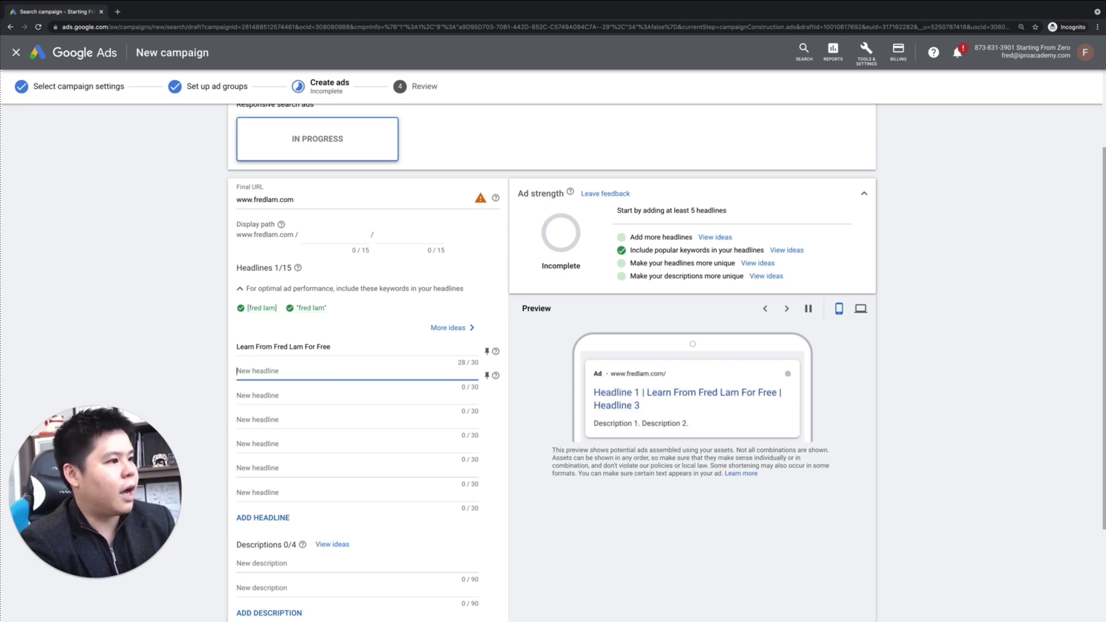
type("Sign Up For")
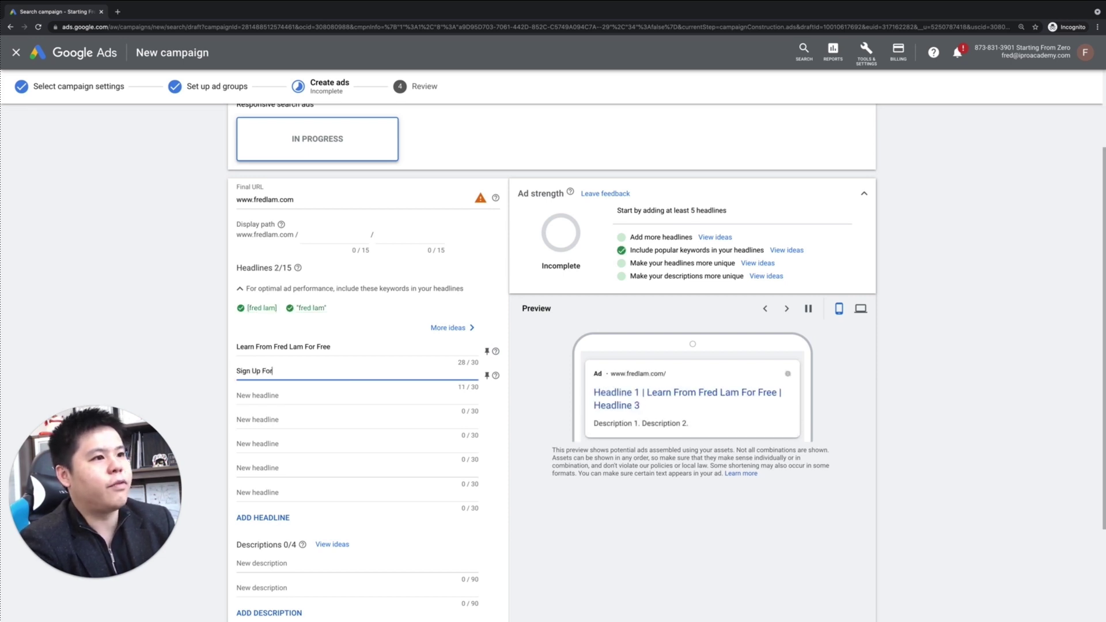
type(" Free Now T")
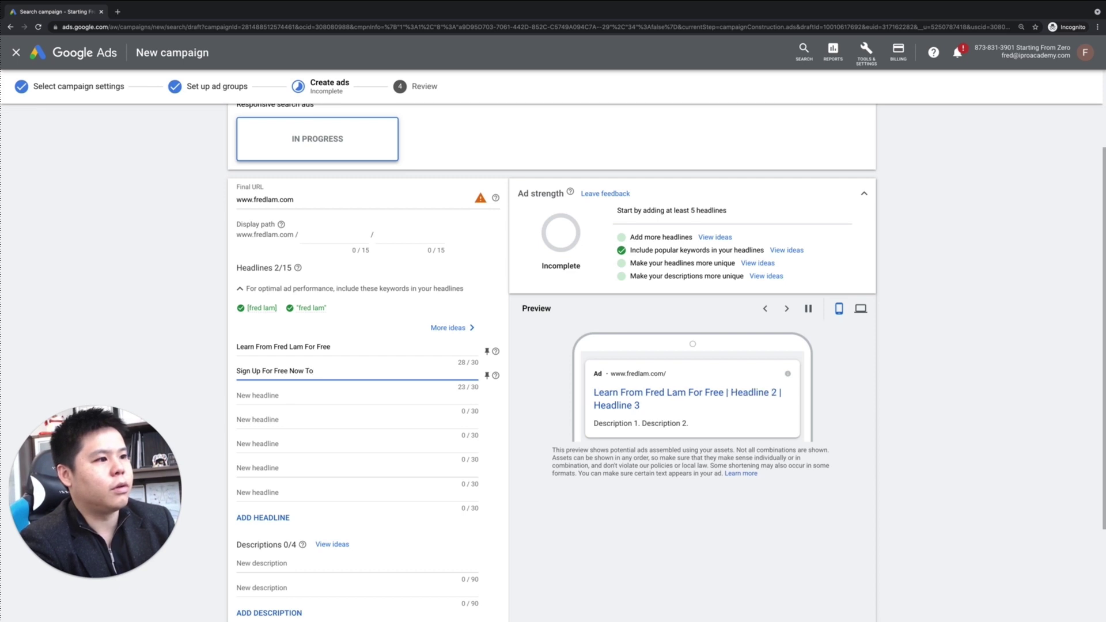
key("ctrl+a")
type("Get Y")
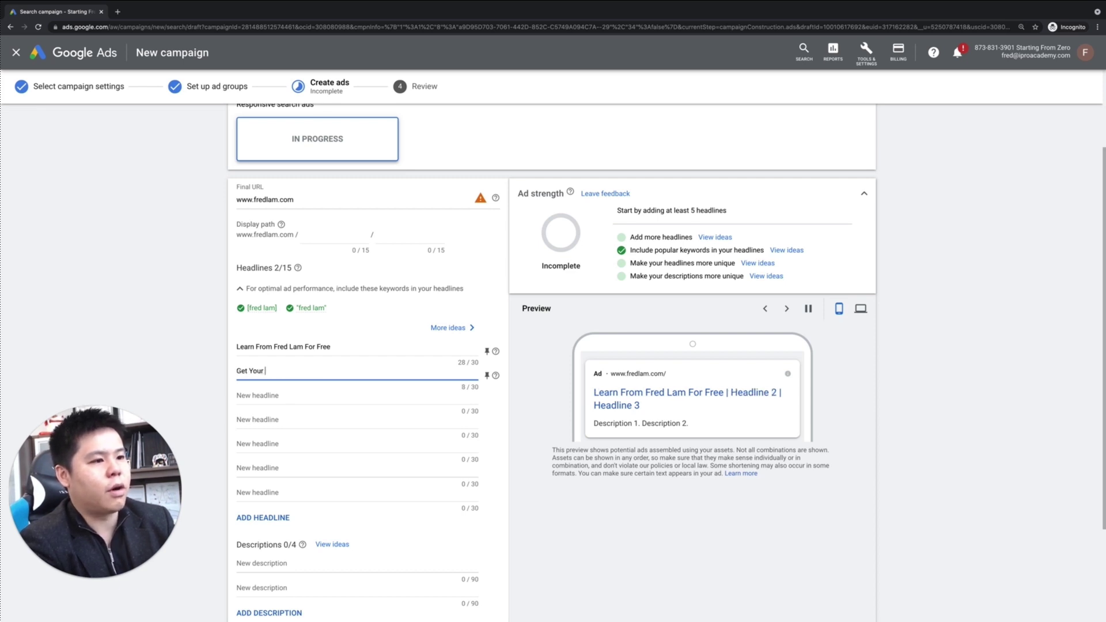
type("Free Access")
key("Tab")
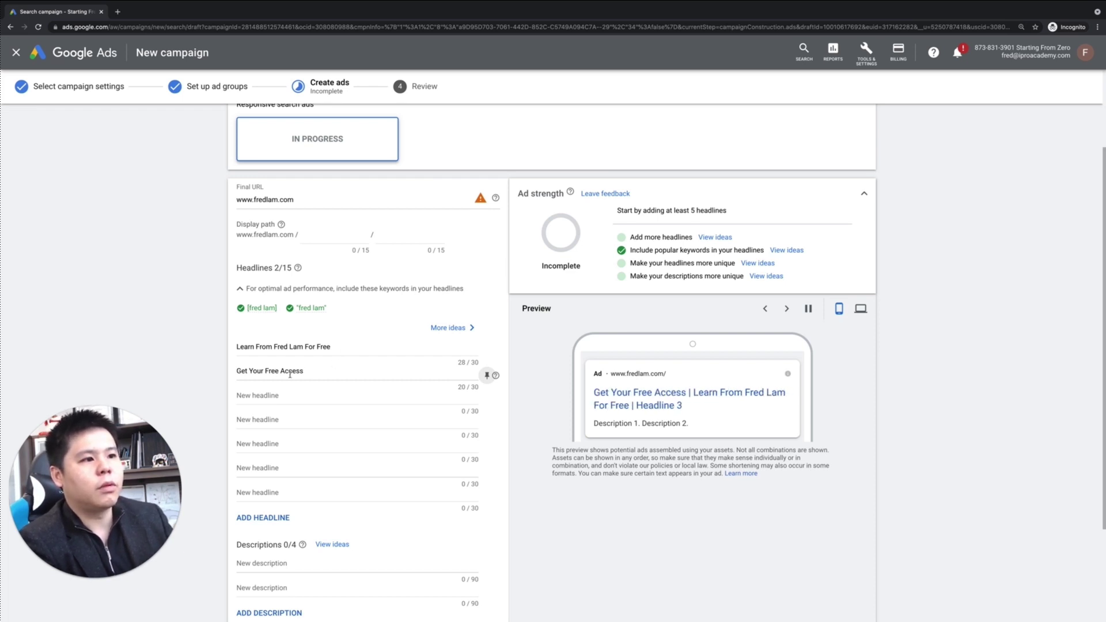
- Add a third dropshipping headline naming the author, deleting the leading 'Learn' to fit 30 characters
left_click(279, 394)
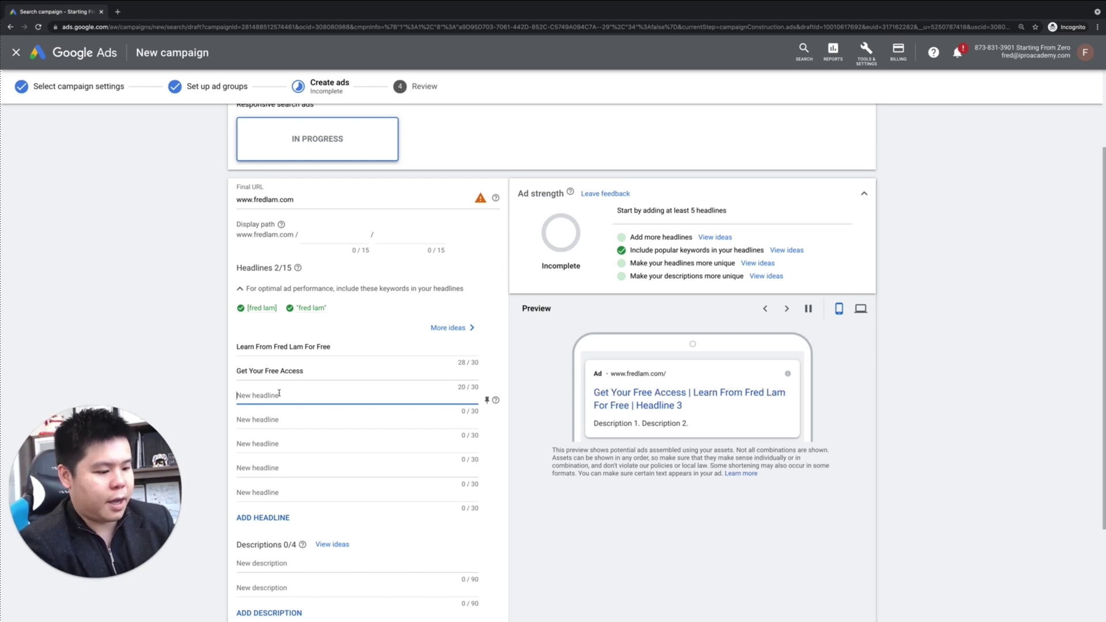
type("Learn Dro")
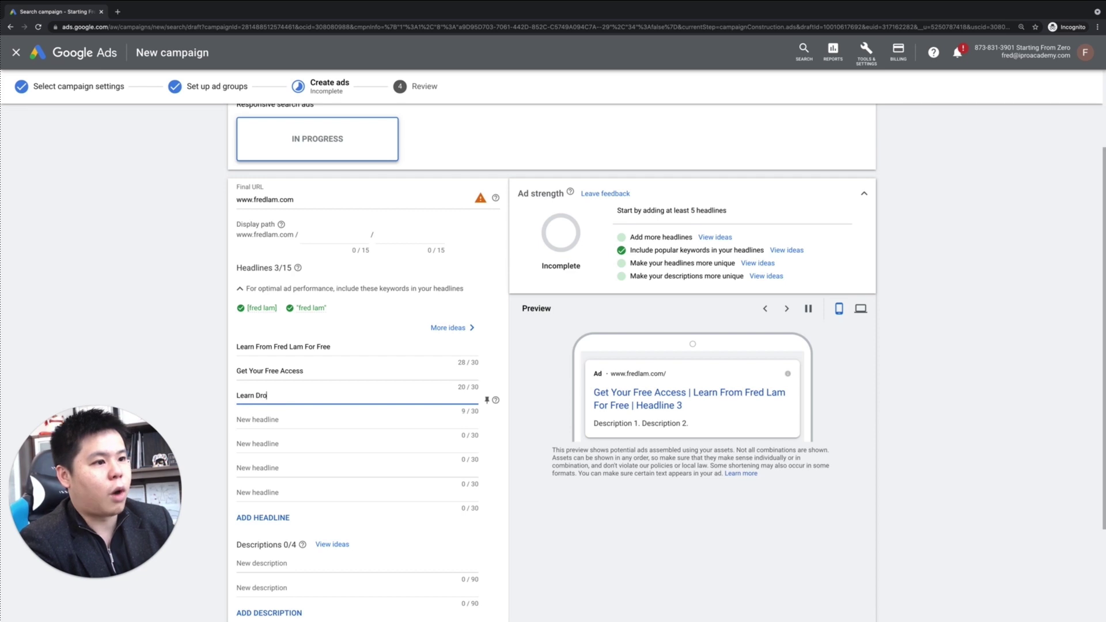
type("pshipping With Fred Lam")
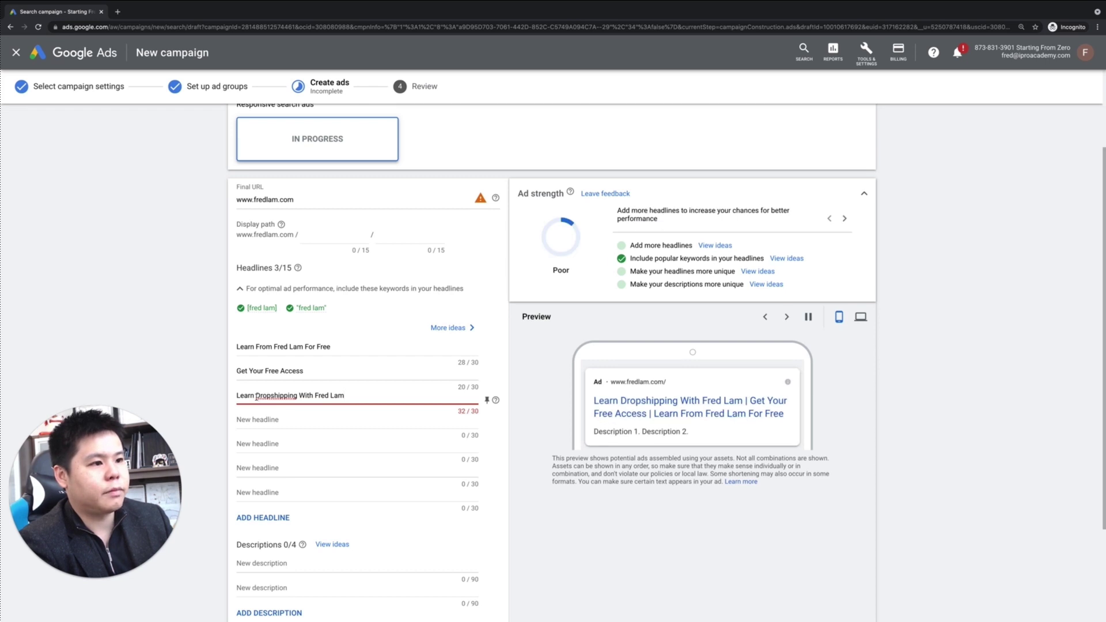
left_click_drag(258, 396, 208, 403)
key("BackSpace")
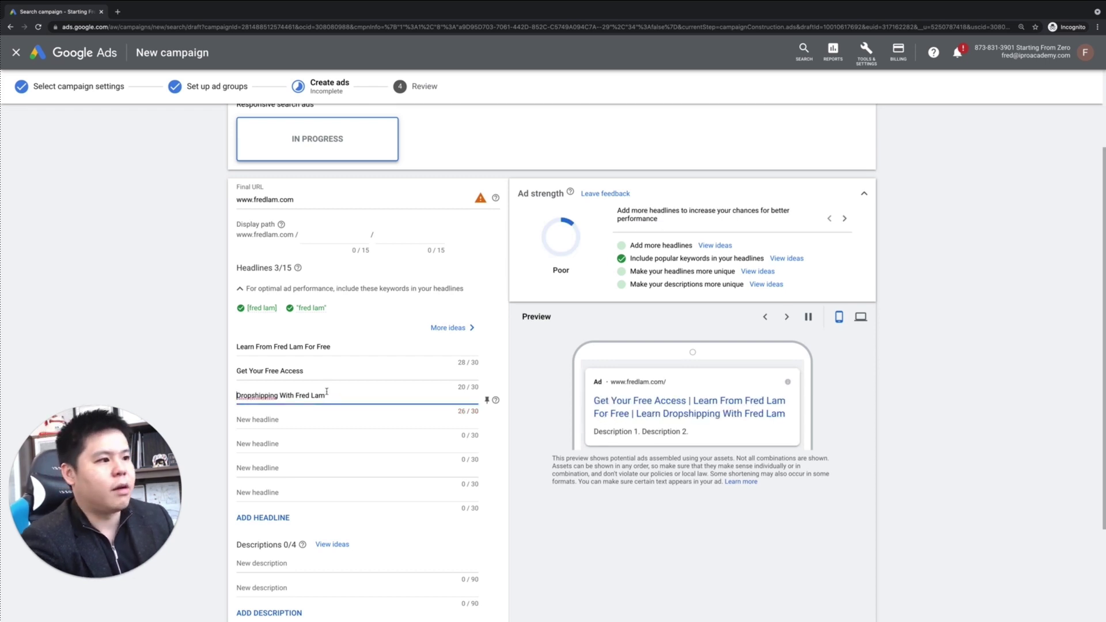
scroll(326, 392, "down", 2)
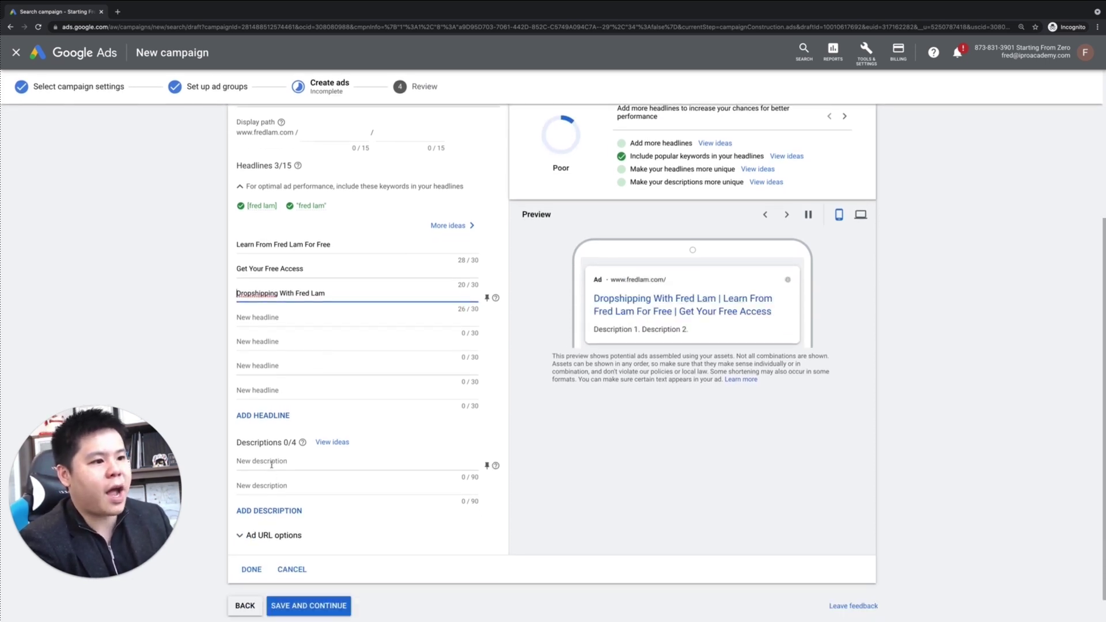
- Add the 'Build An Online Store To Profit.' description, trimmed to 90 characters, and a 'Pennies On The Dollar' second description
left_click(271, 464)
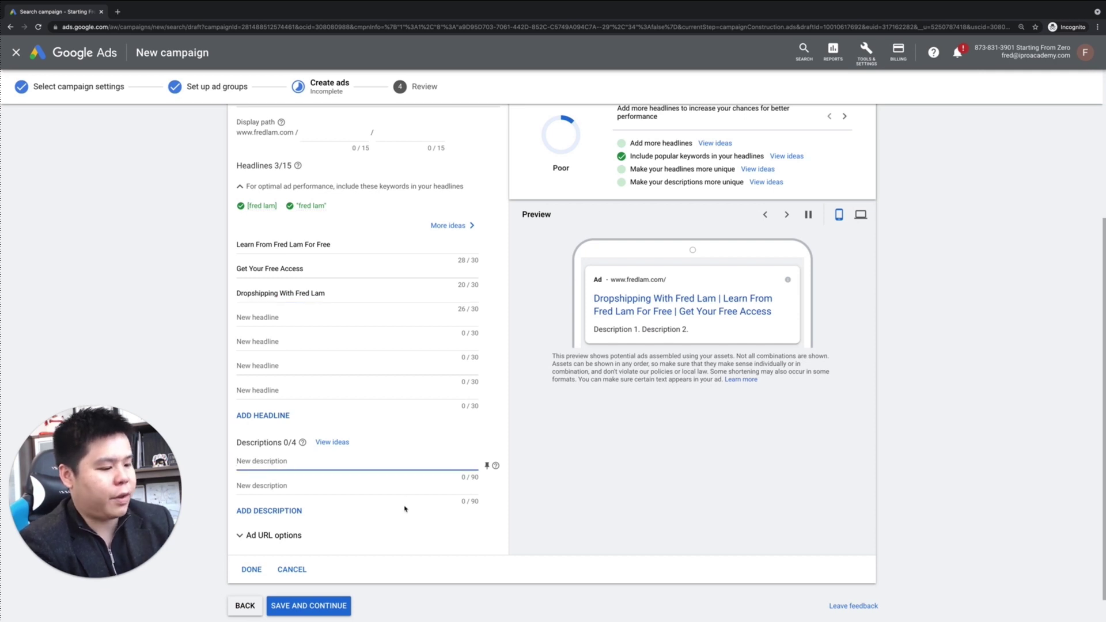
type("Get")
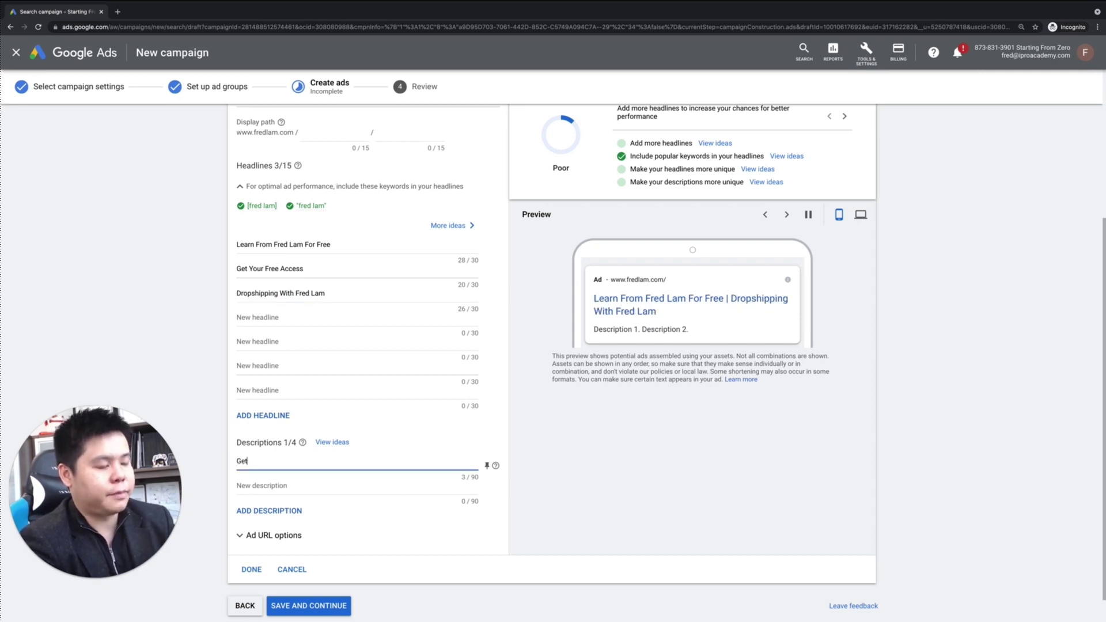
type(" Your Free Acce")
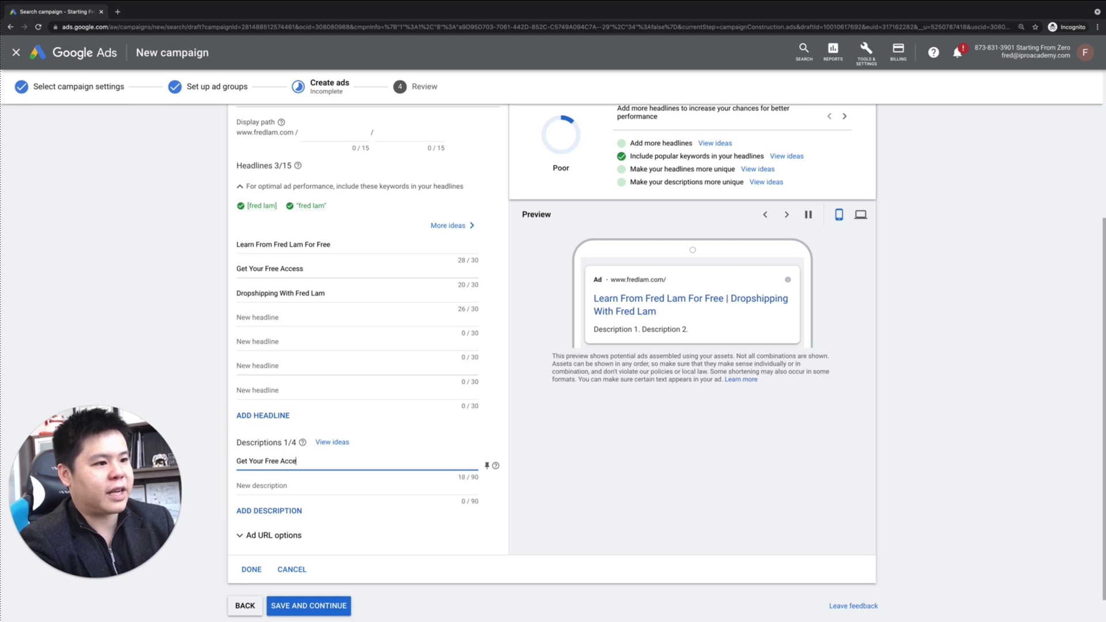
type("ss to Fred Lam To Le")
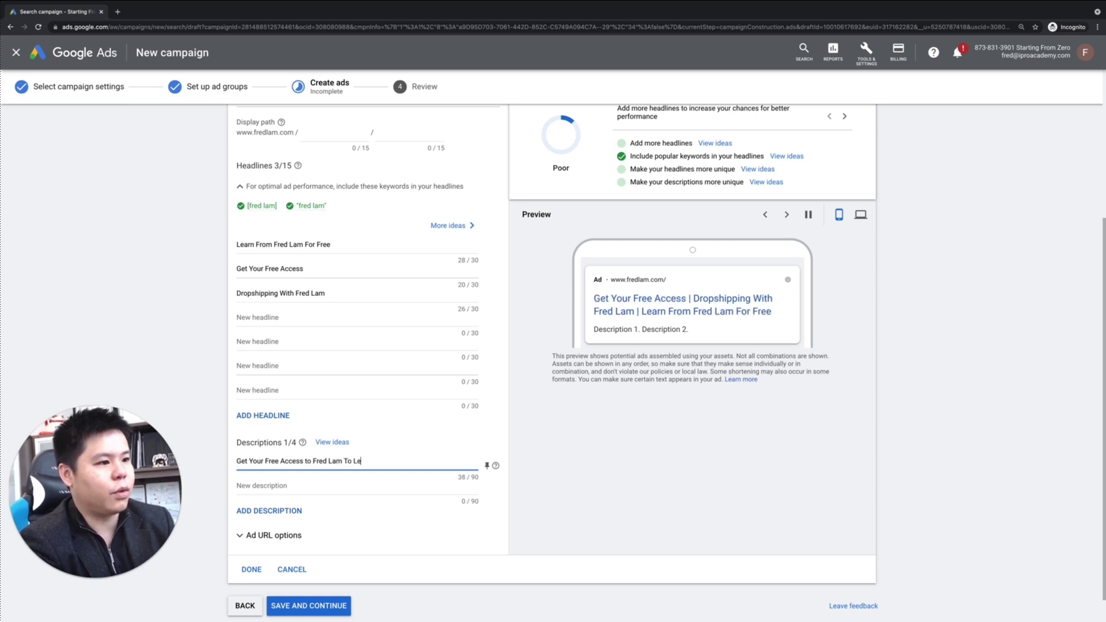
type("arn How you Ca")
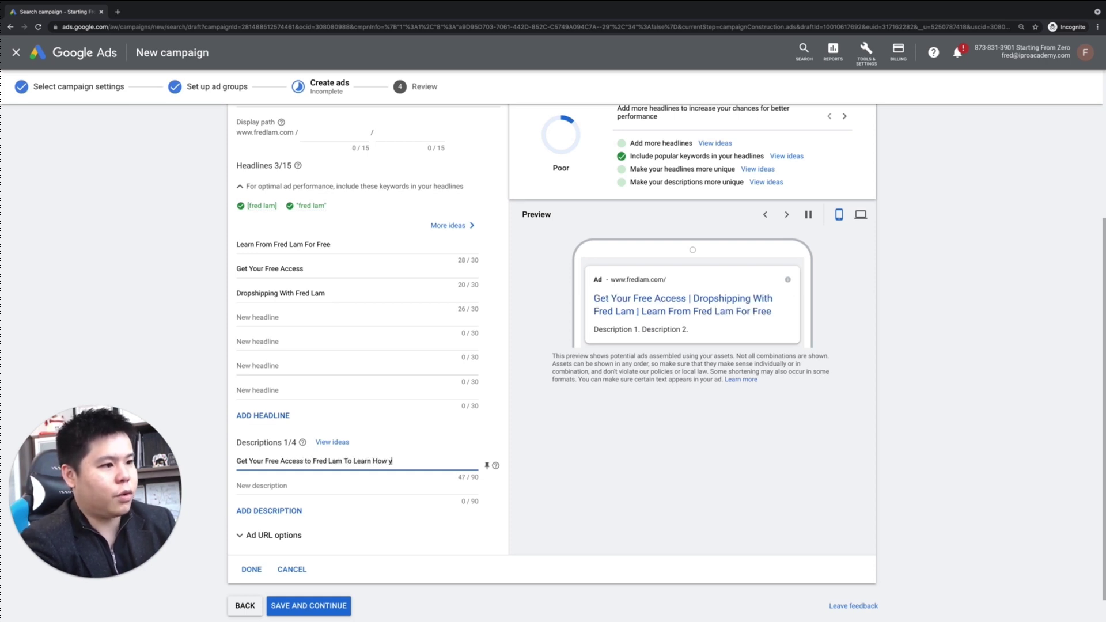
key("BackSpace")
key("BackSpace")
key("BackSpace")
key("BackSpace")
key("BackSpace")
key("BackSpace")
type("You Can Build An")
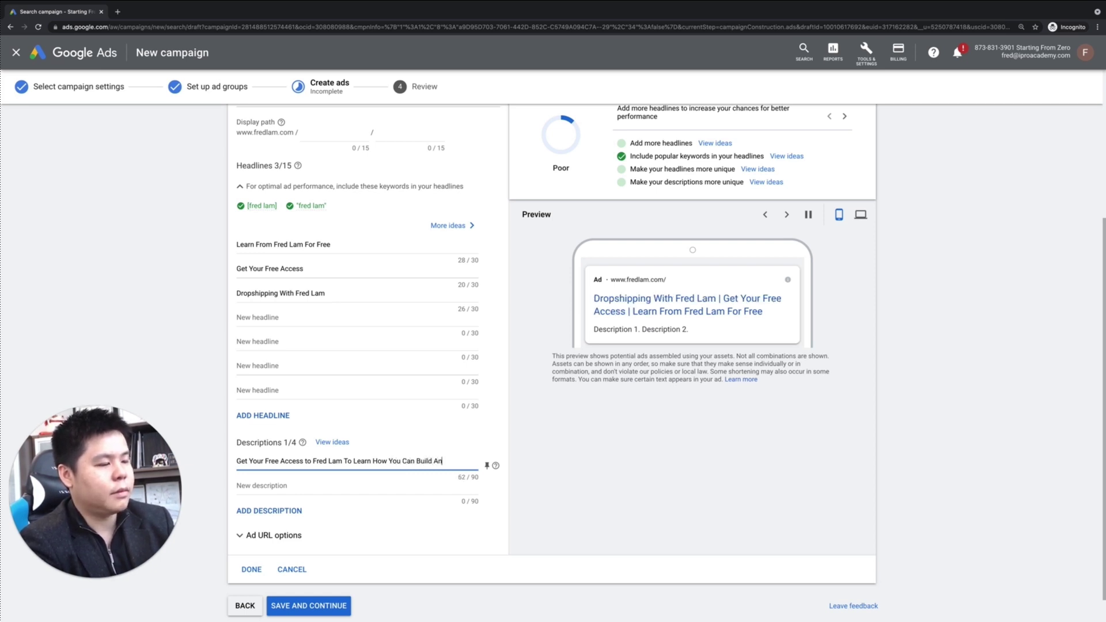
type(" Online Store To Prof")
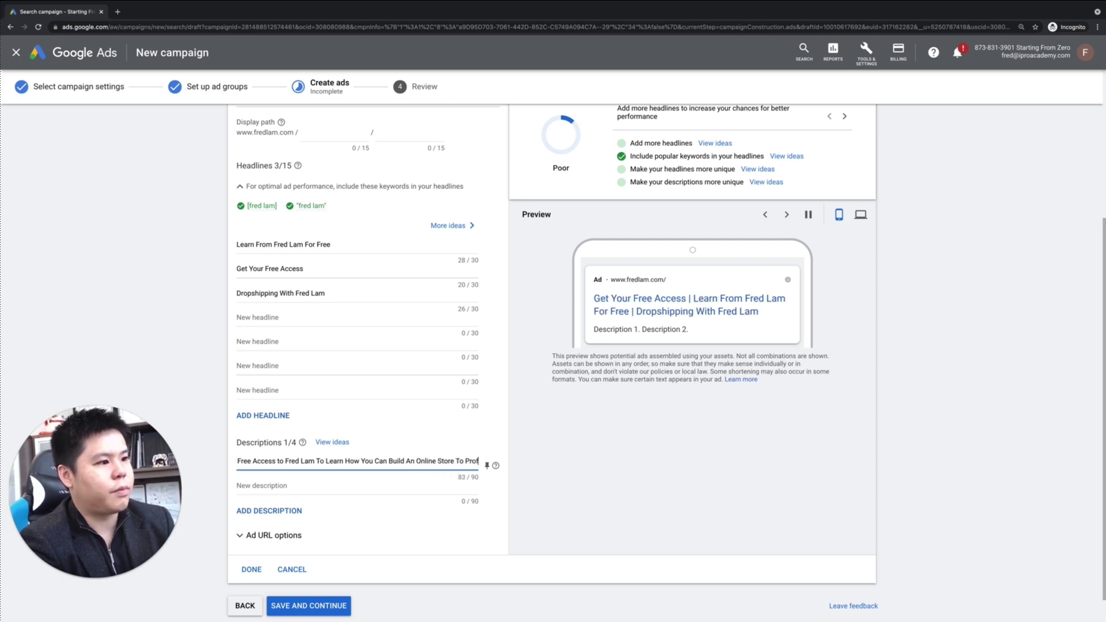
type("it Online")
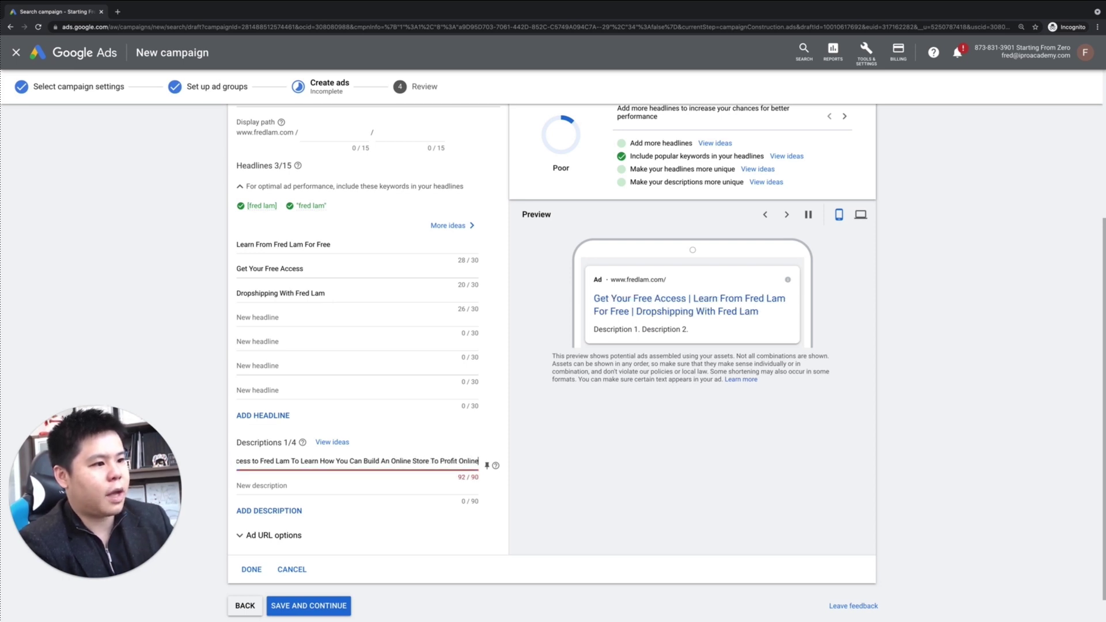
double_click(401, 461)
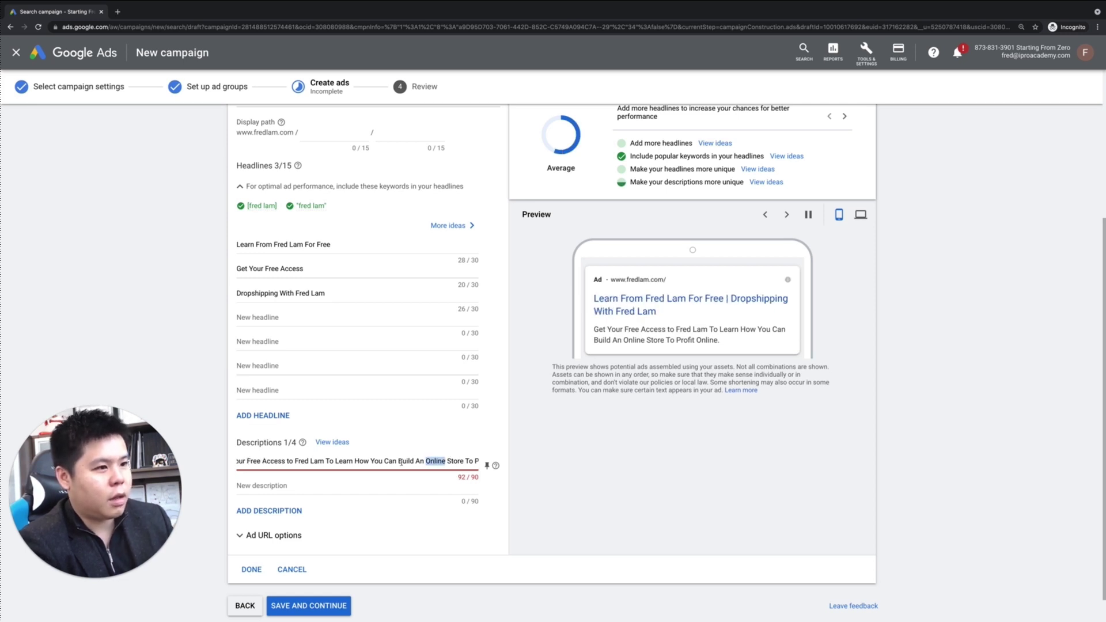
double_click(270, 461)
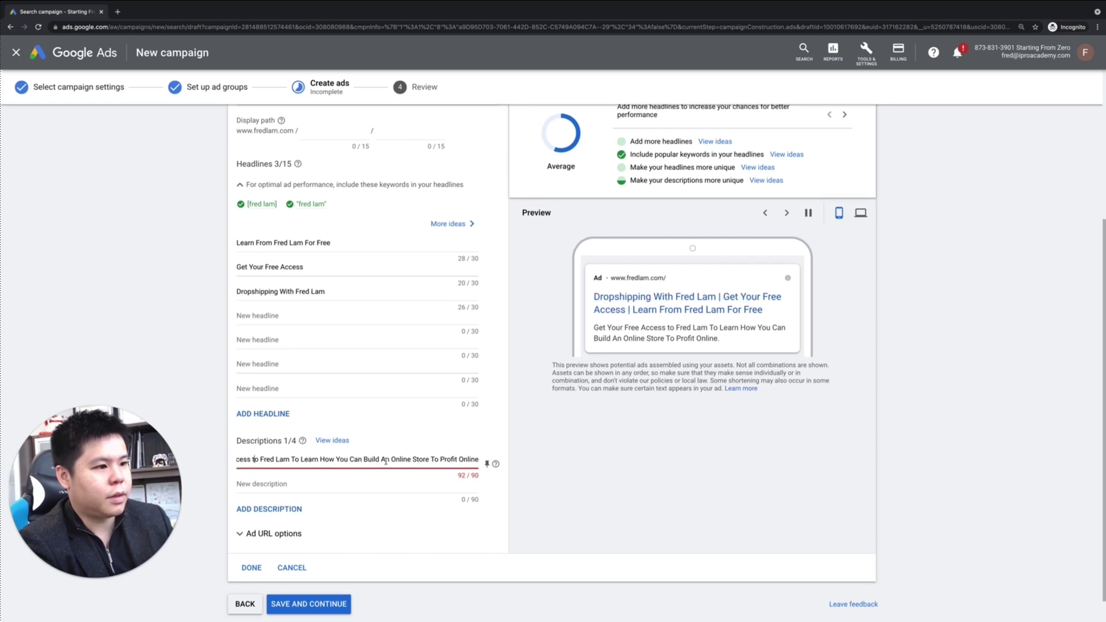
double_click(464, 458)
key("BackSpace")
key("BackSpace")
type(".")
left_click(259, 483)
type("Learn Everything From Fre")
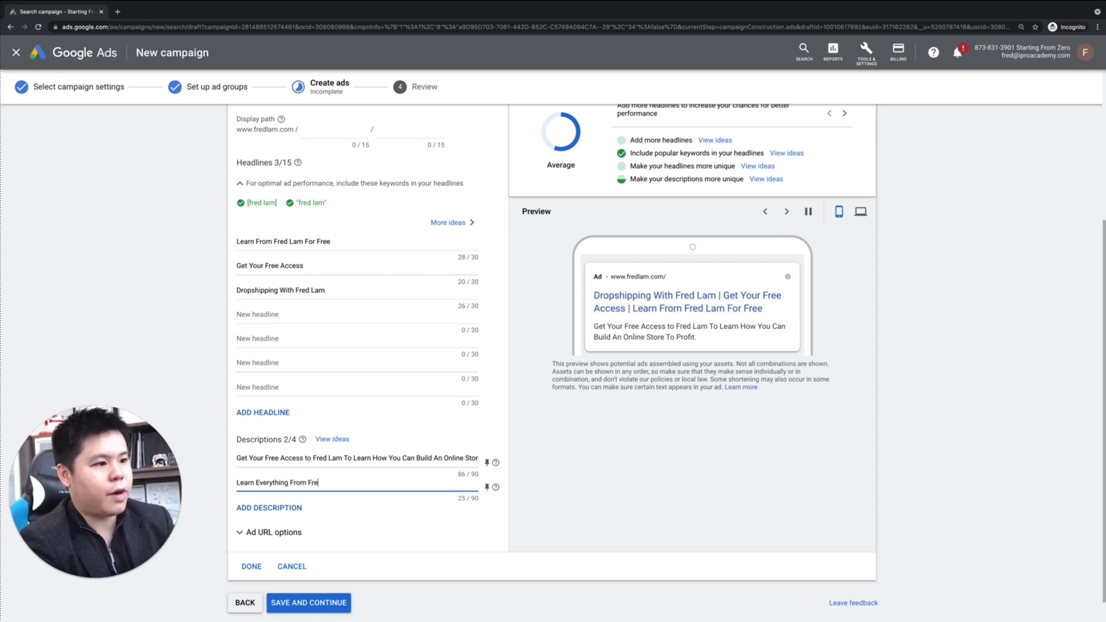
type("d For ")
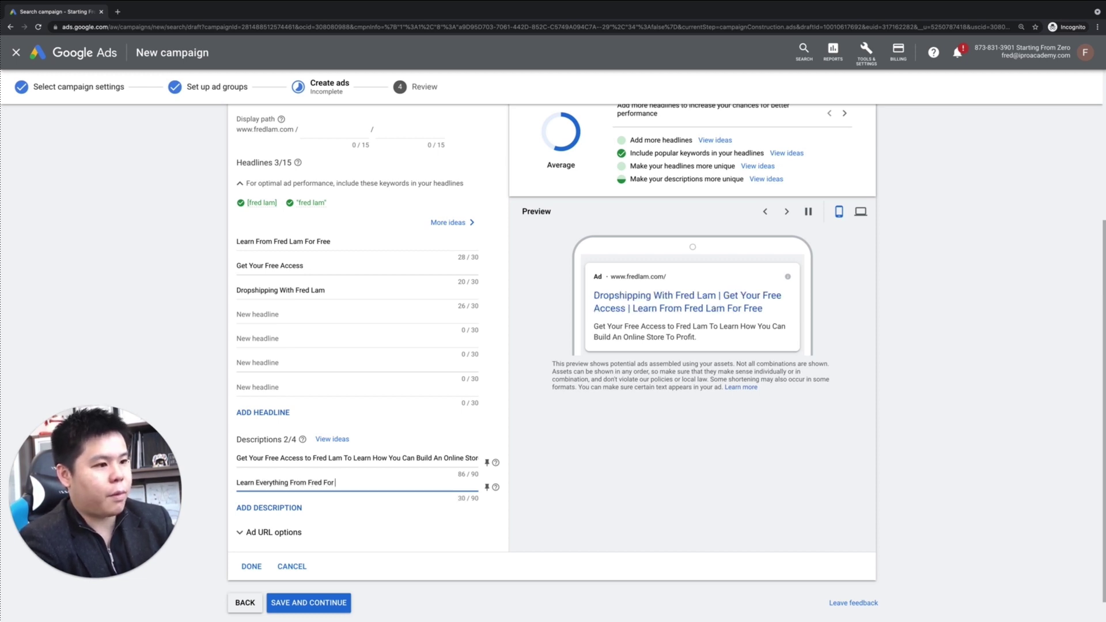
type("Pennies On The Dollar")
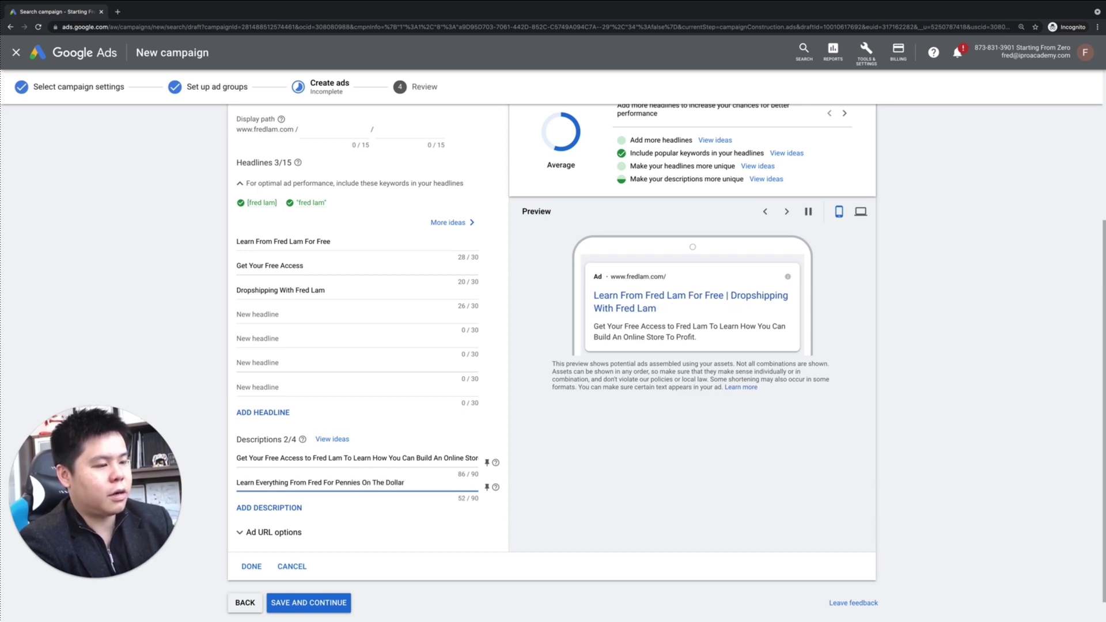
type(". Ge t")
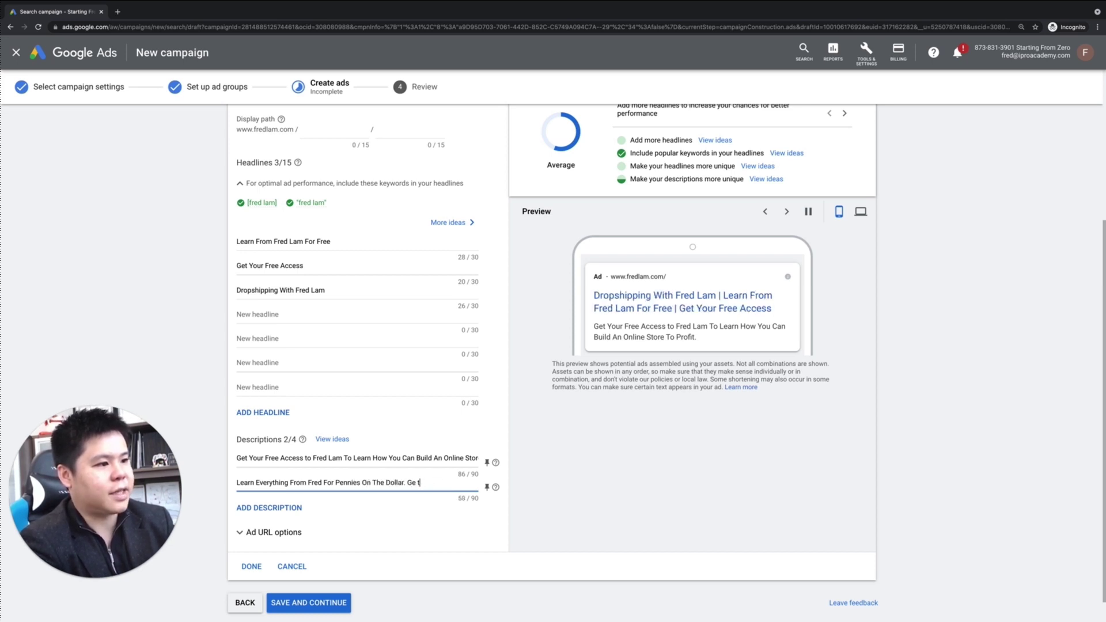
type("Your Free Access")
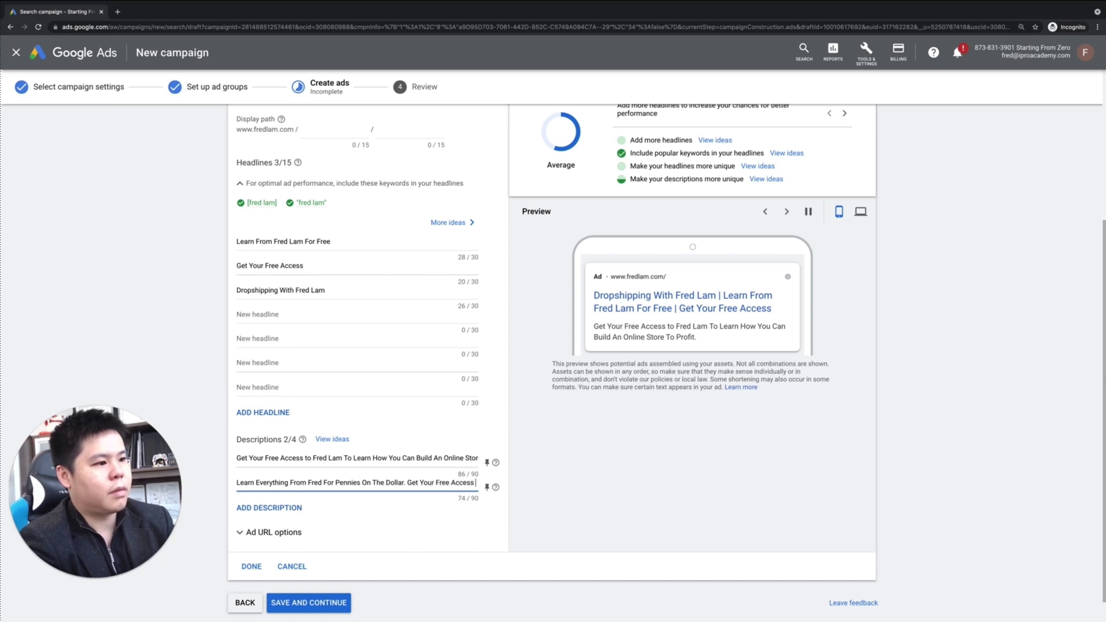
type(" Now.")
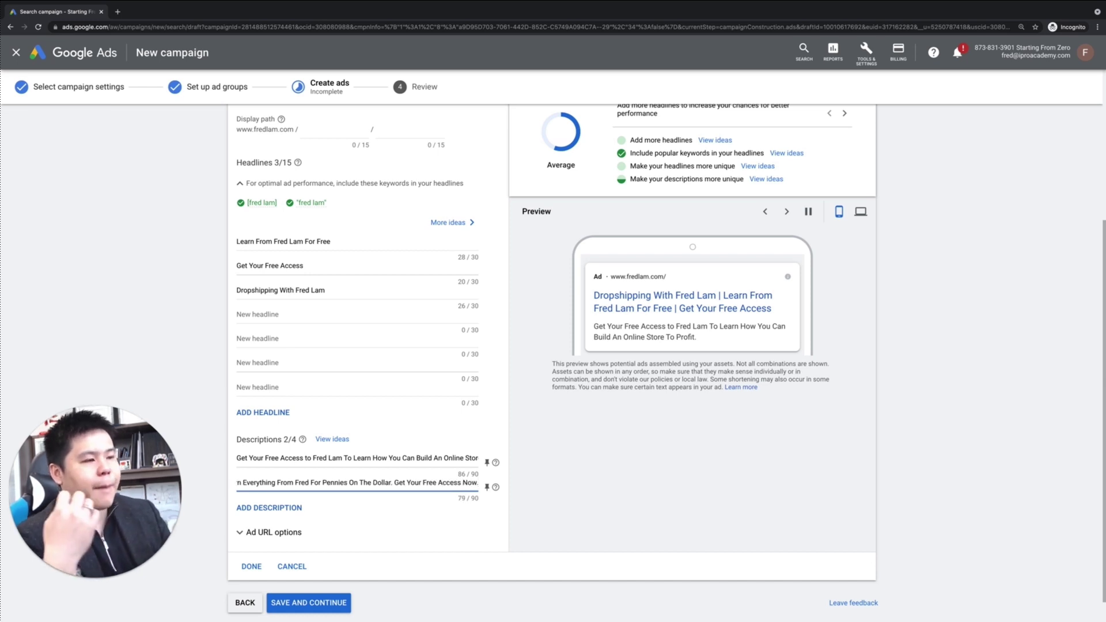